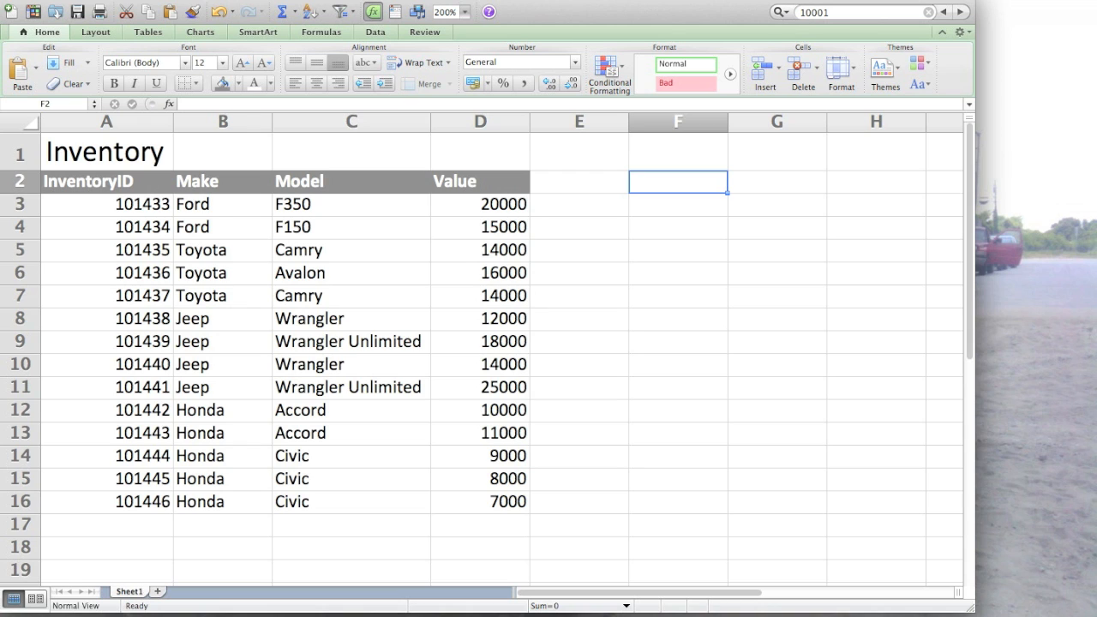
- Enter the makes Ford, Toyota, Jeep and Honda in cells F2 to F5
text(Ford)
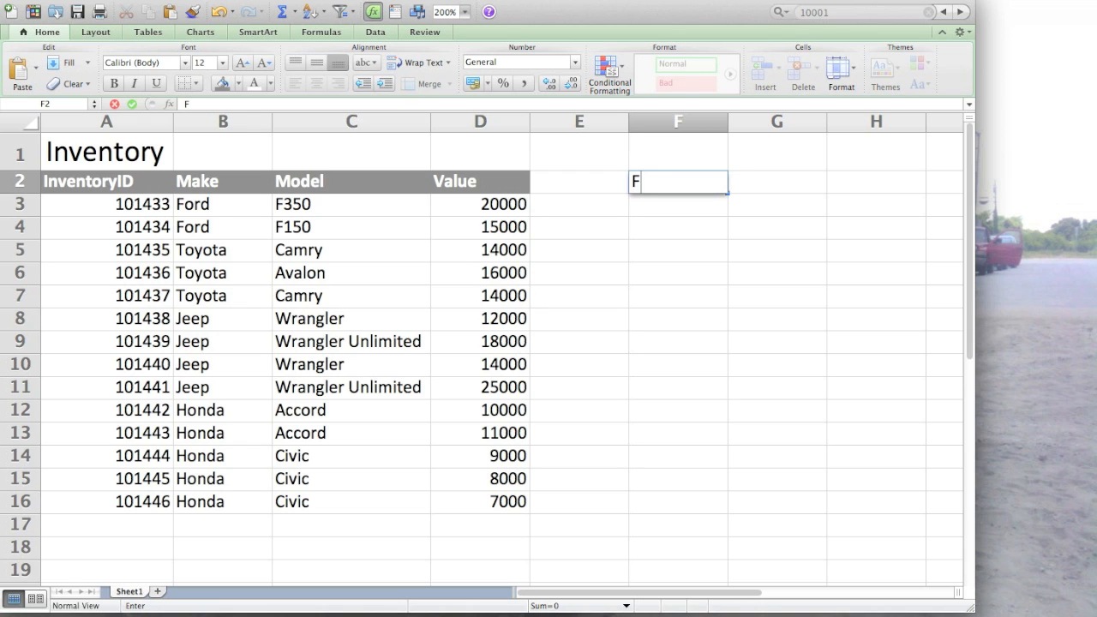
key(Return)
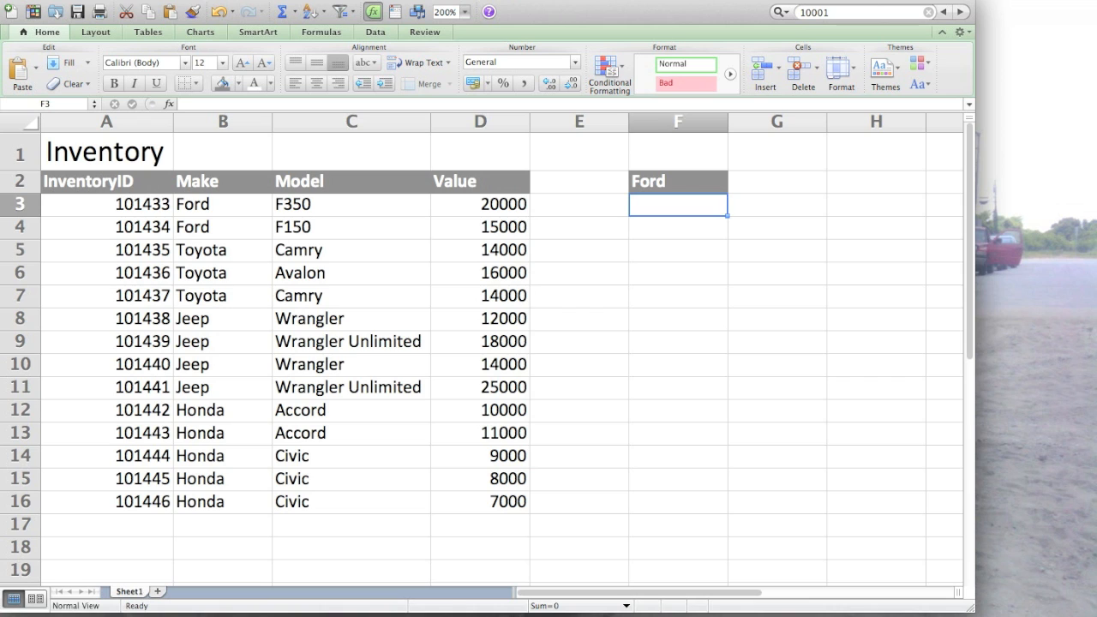
text(Toyota)
key(Return)
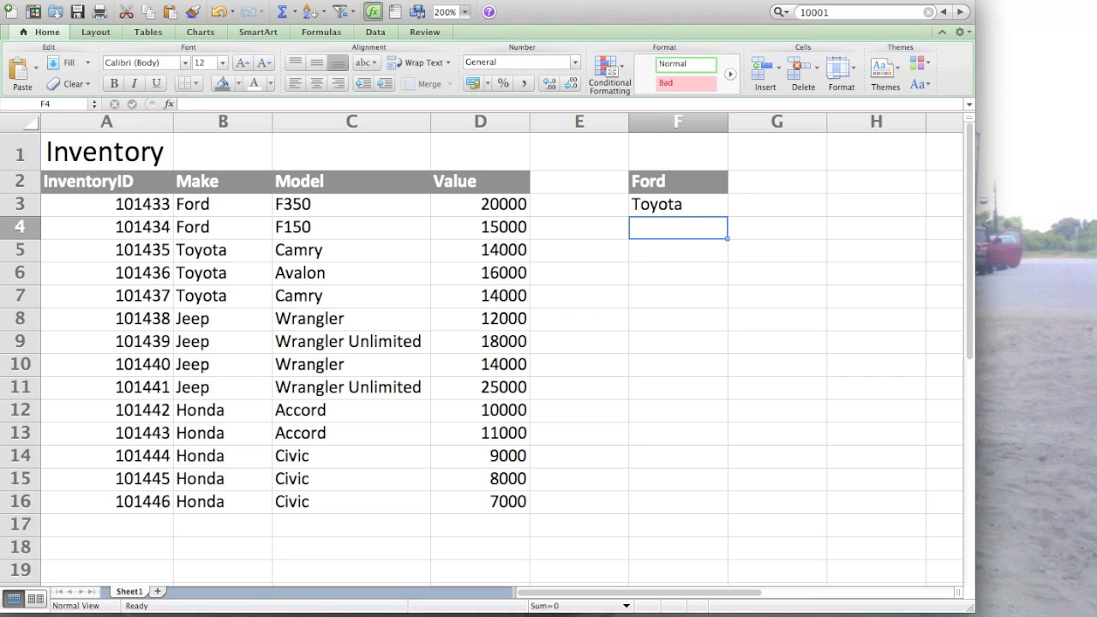
text(Jeep)
key(Return)
text(Honda)
key(Return)
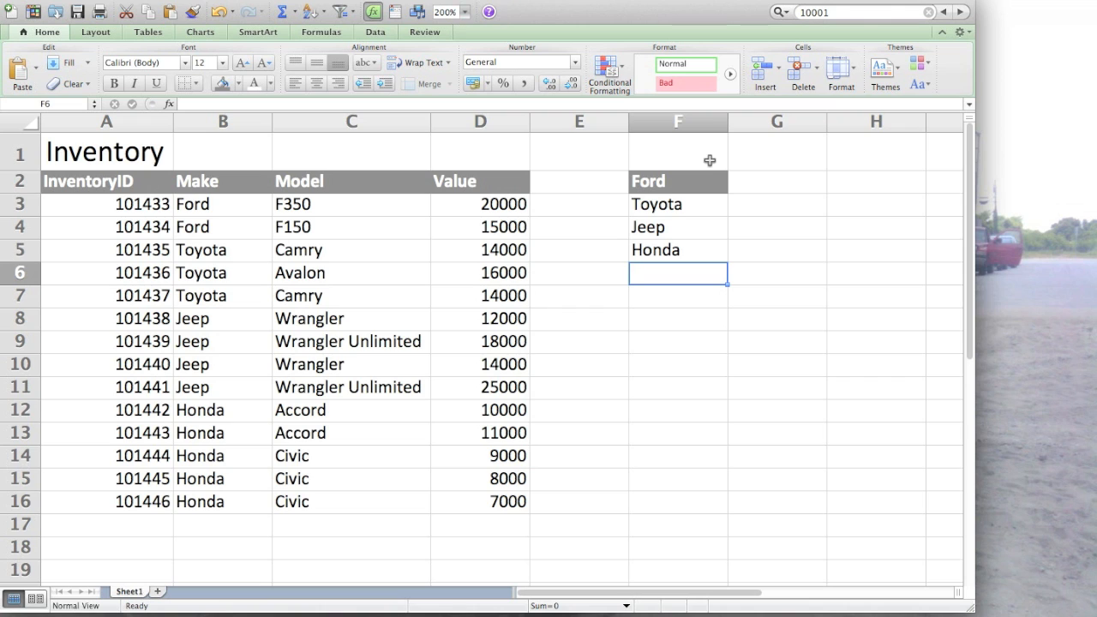
- Format the Ford cell F2 with a white fill and black, non-bold text
click(691, 180)
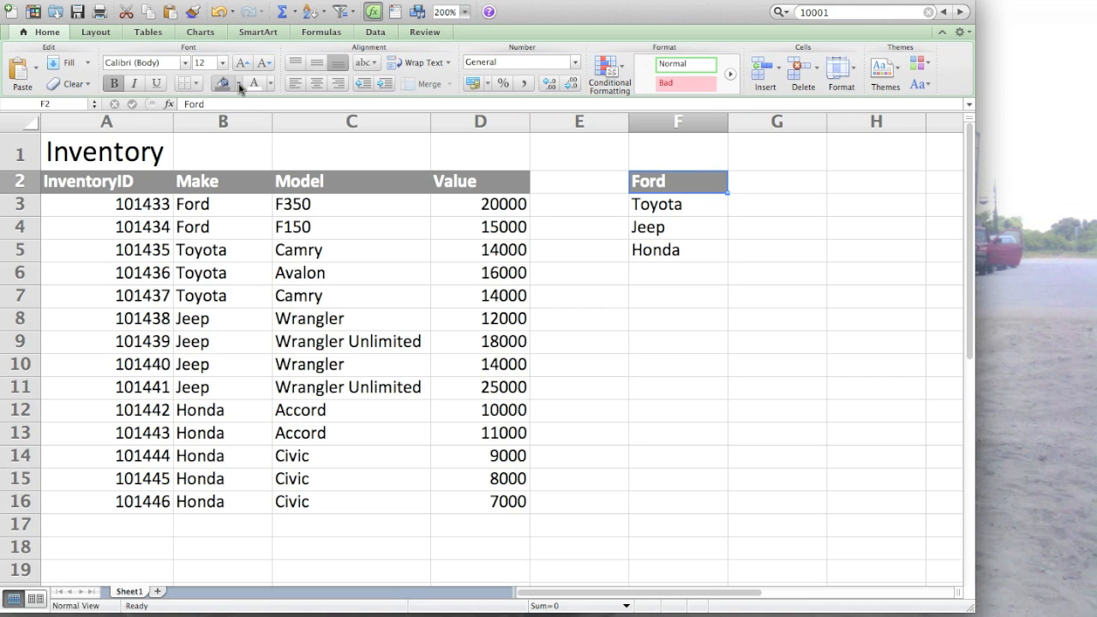
click(240, 83)
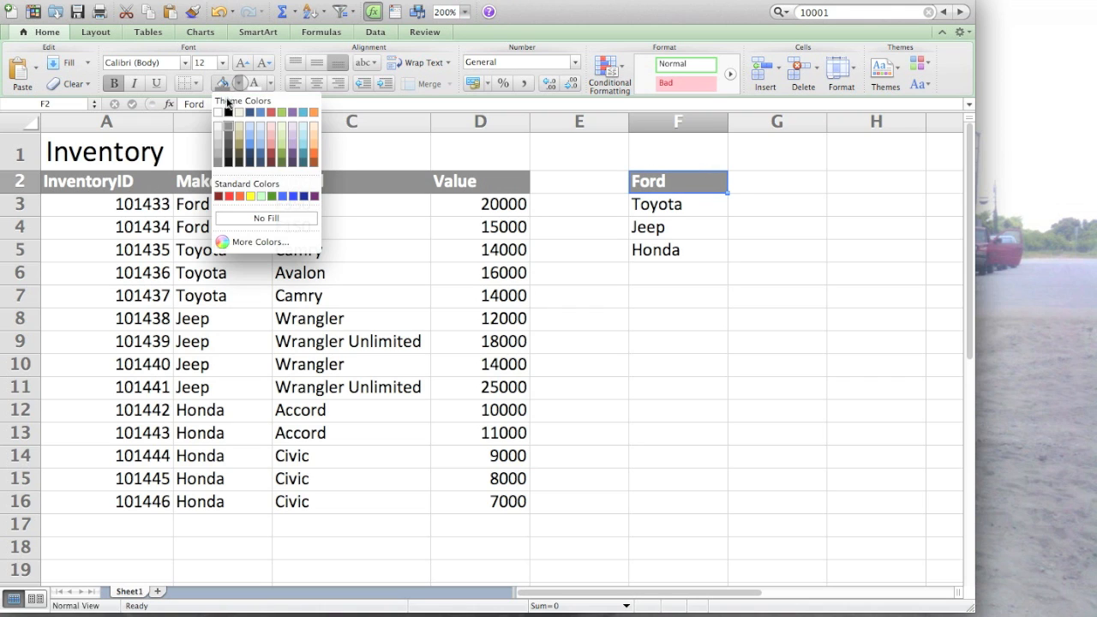
click(220, 112)
click(271, 83)
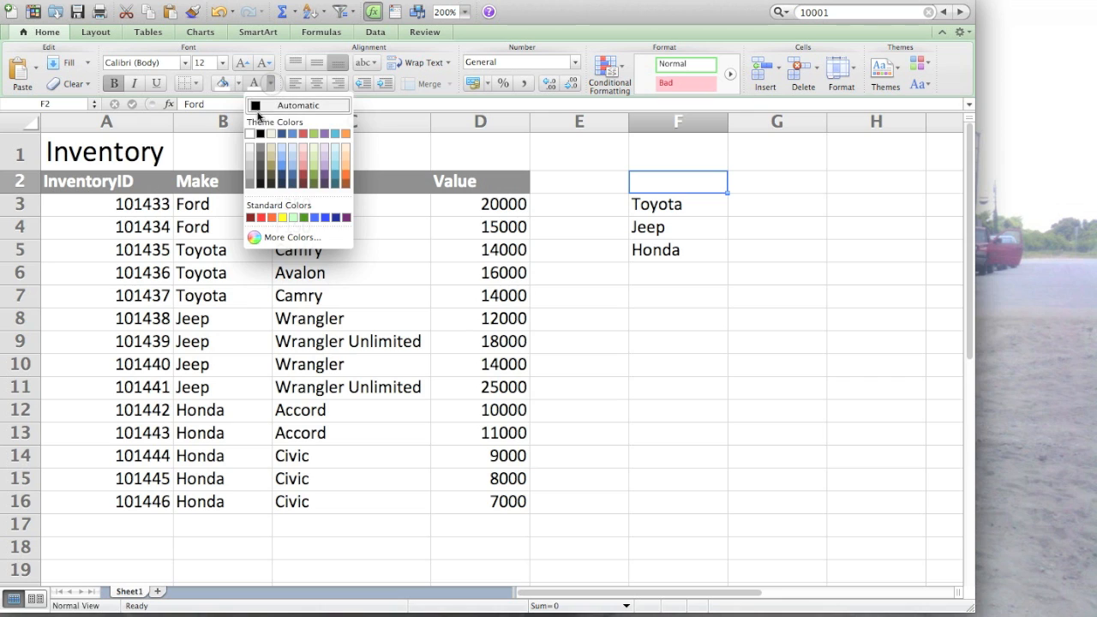
click(260, 134)
key(super+b)
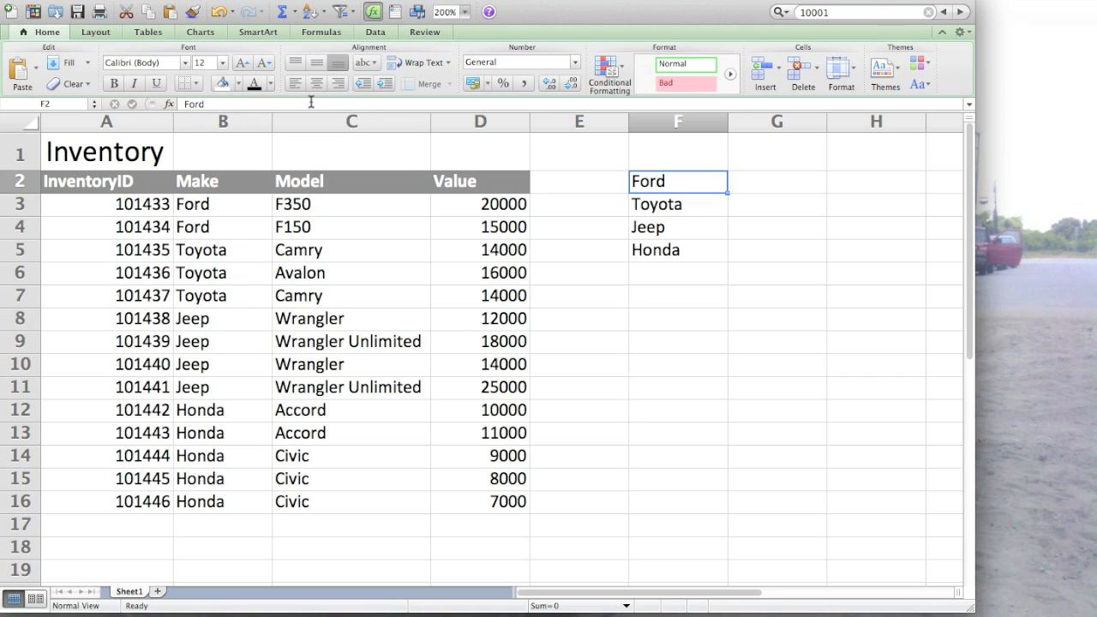
- Start a SUMIF formula in G2 with the makes in B3:B16 as its range
click(764, 191)
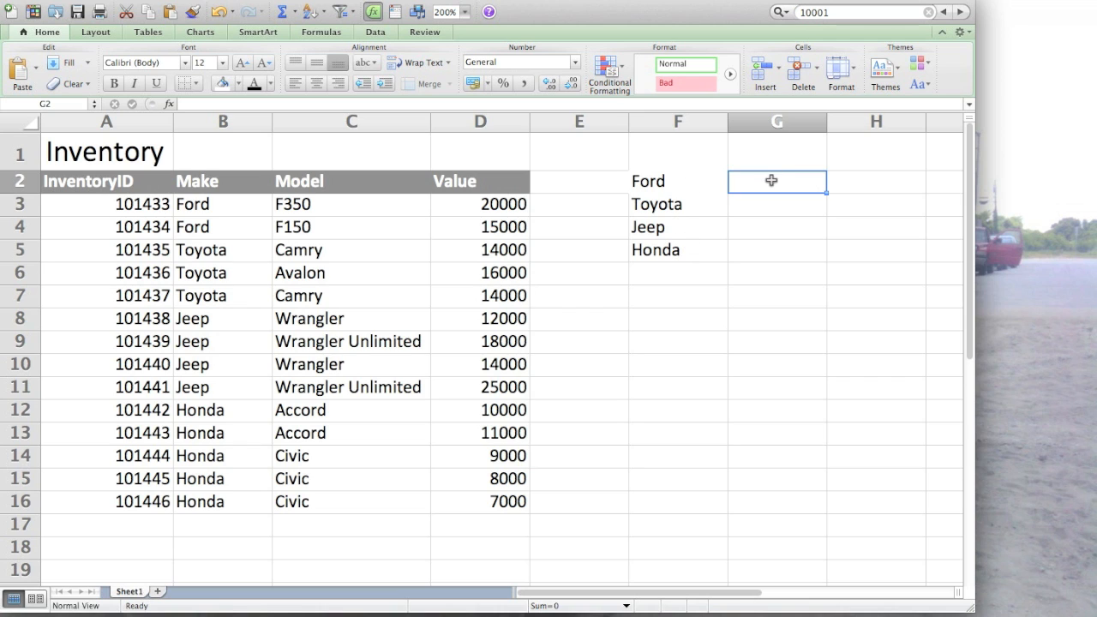
text(=)
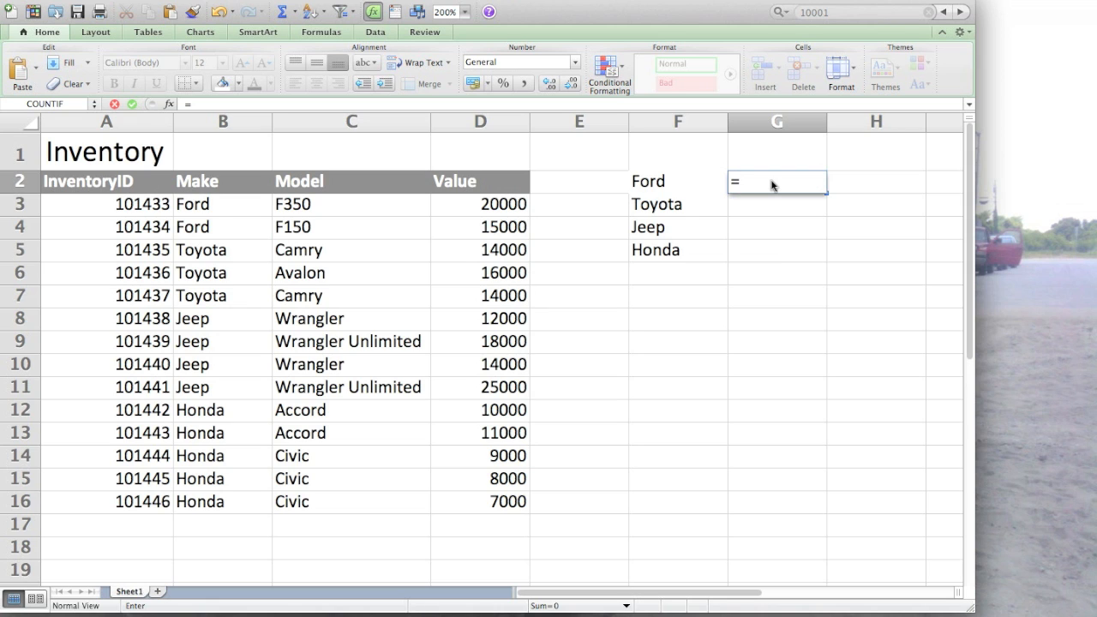
text(SUMIF)
key(Tab)
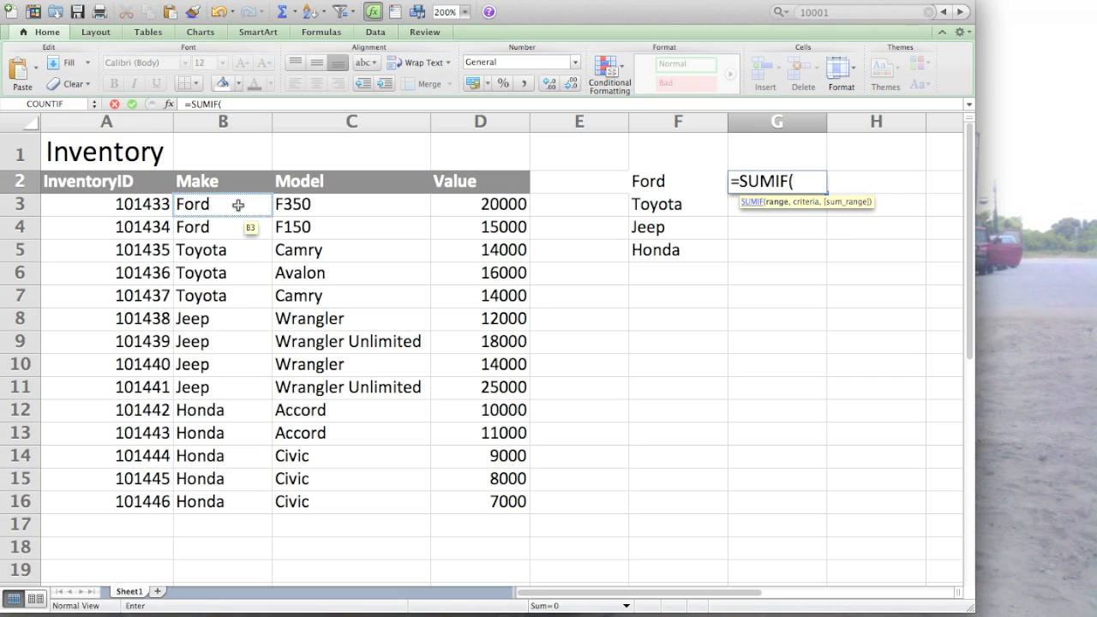
drag(238, 204, 243, 509)
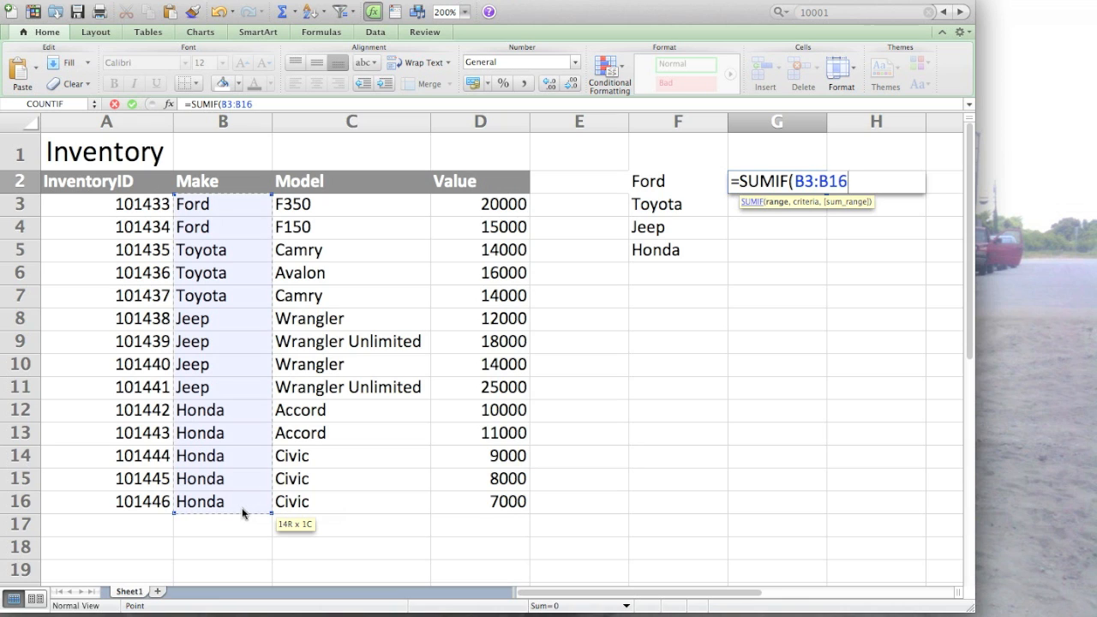
text(,)
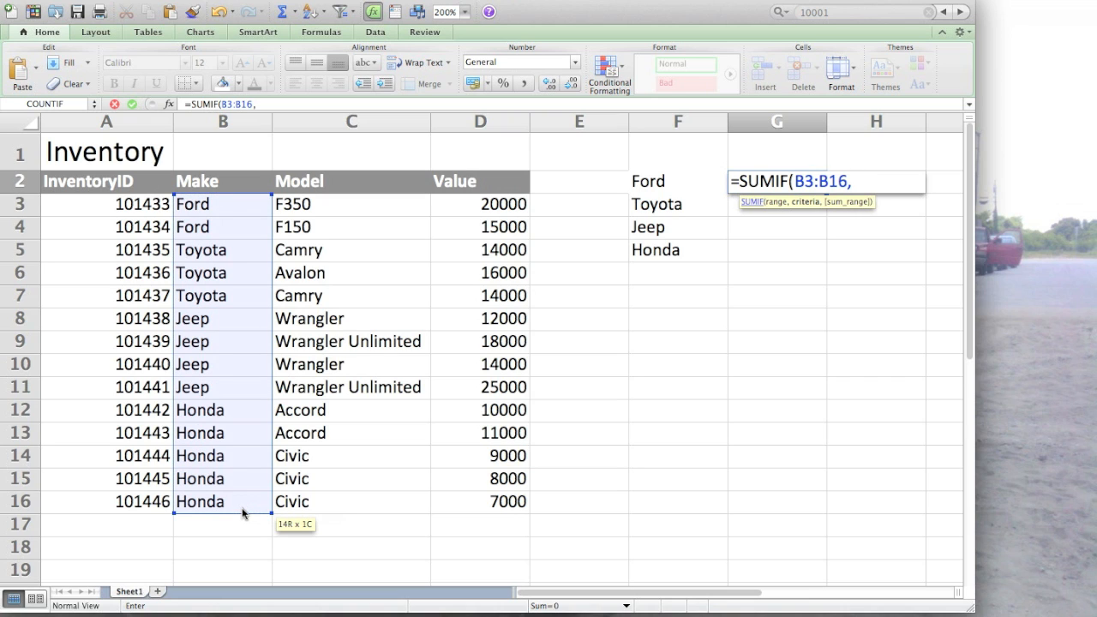
text("R)
key(BackSpace)
text(Ford")
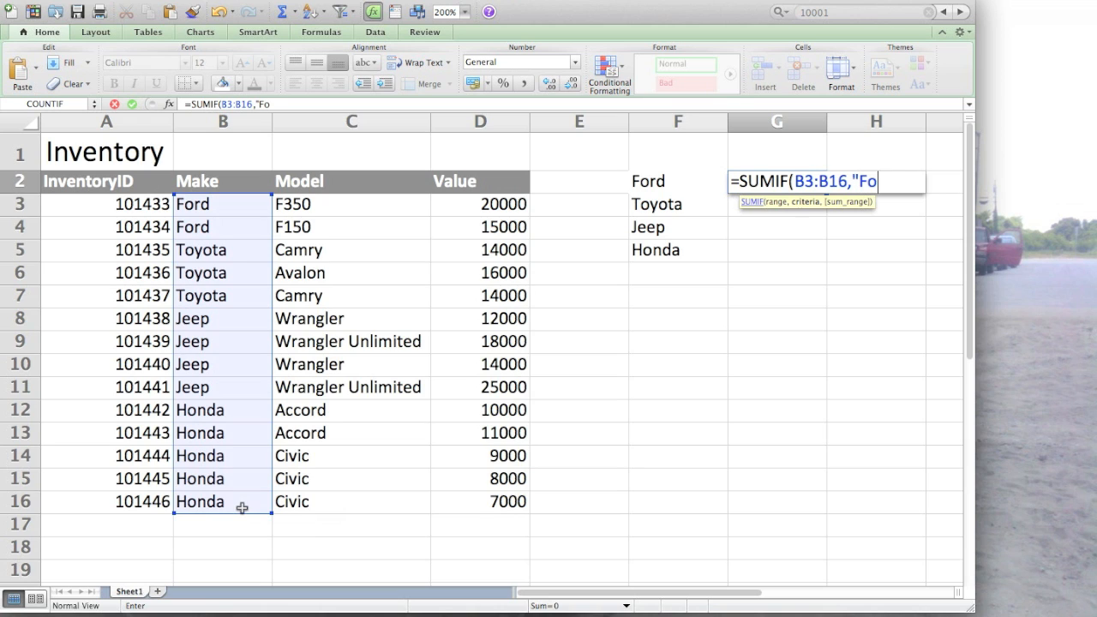
key(BackSpace)
key(BackSpace)
key(BackSpace)
key(BackSpace)
key(BackSpace)
- Complete the SUMIF formula with F2 as the criteria and D3:D16 as the sum range
click(670, 179)
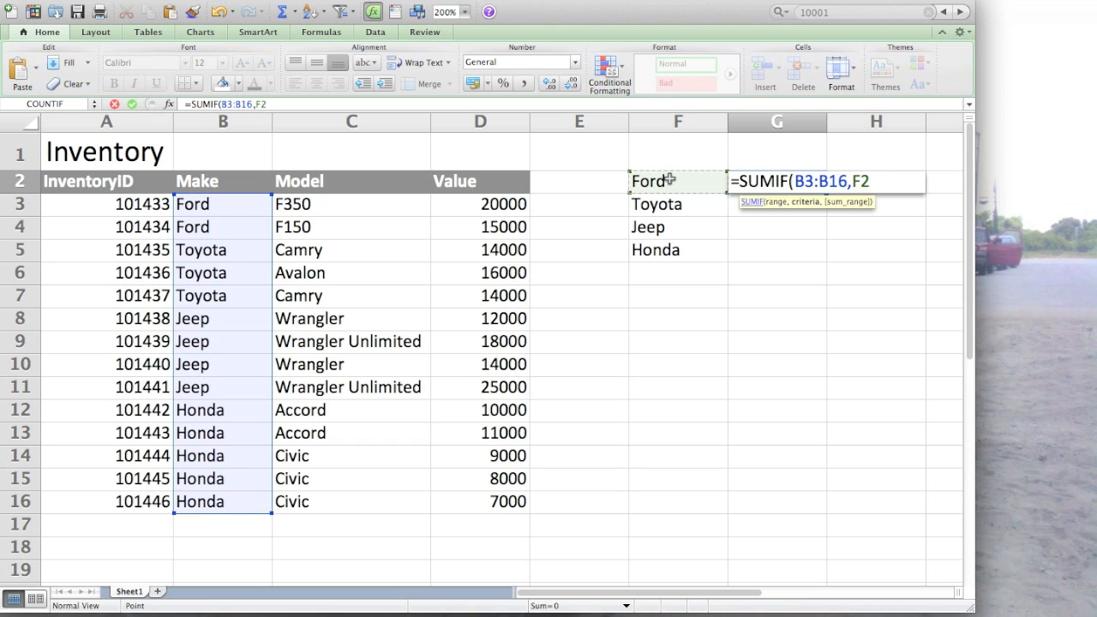
text(,)
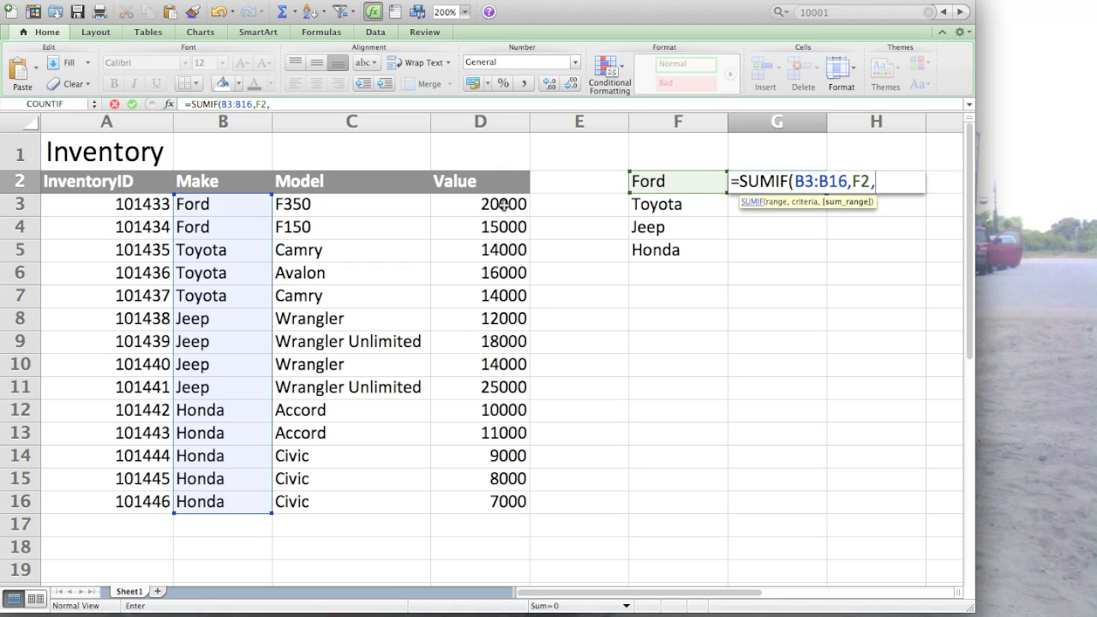
drag(503, 204, 498, 501)
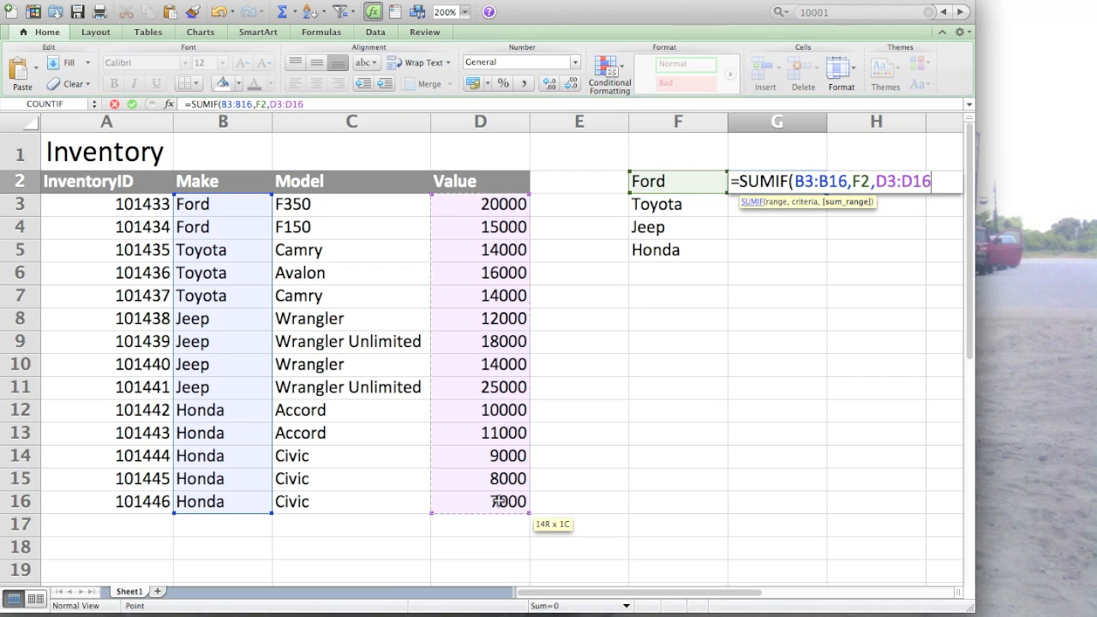
text())
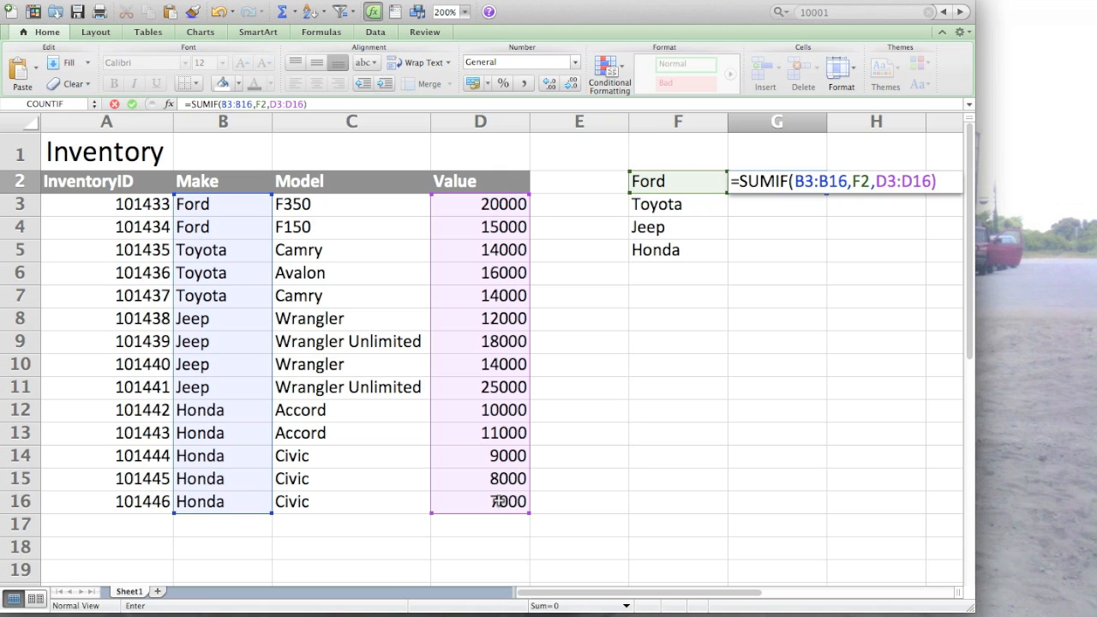
key(Return)
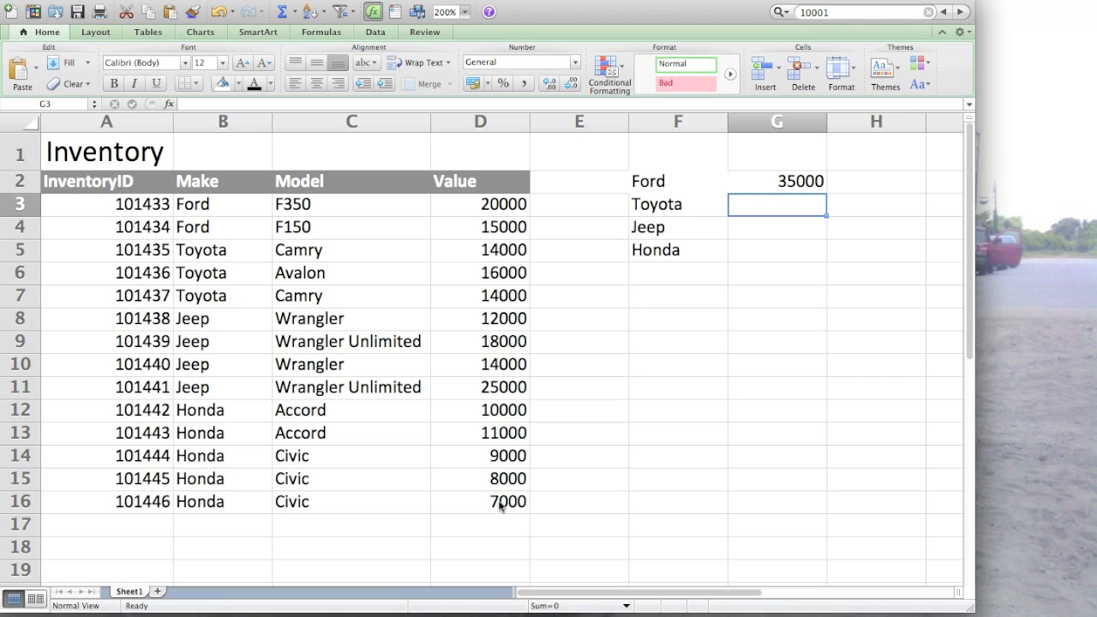
- Make the criteria range in G2's SUMIF formula absolute as $B$3:$B$16
double_click(794, 180)
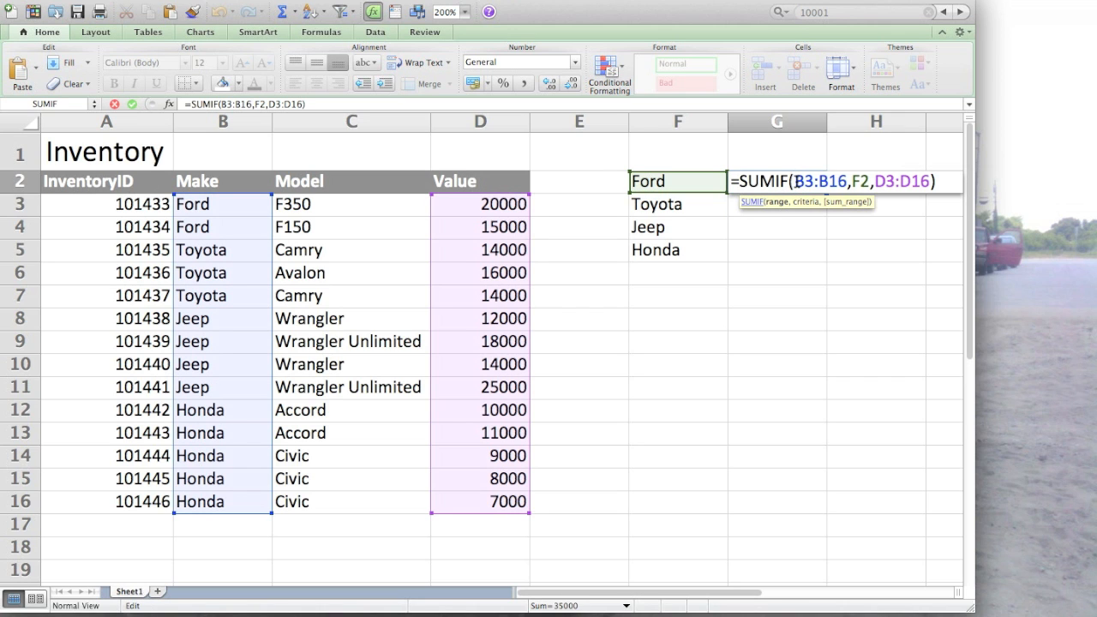
text($)
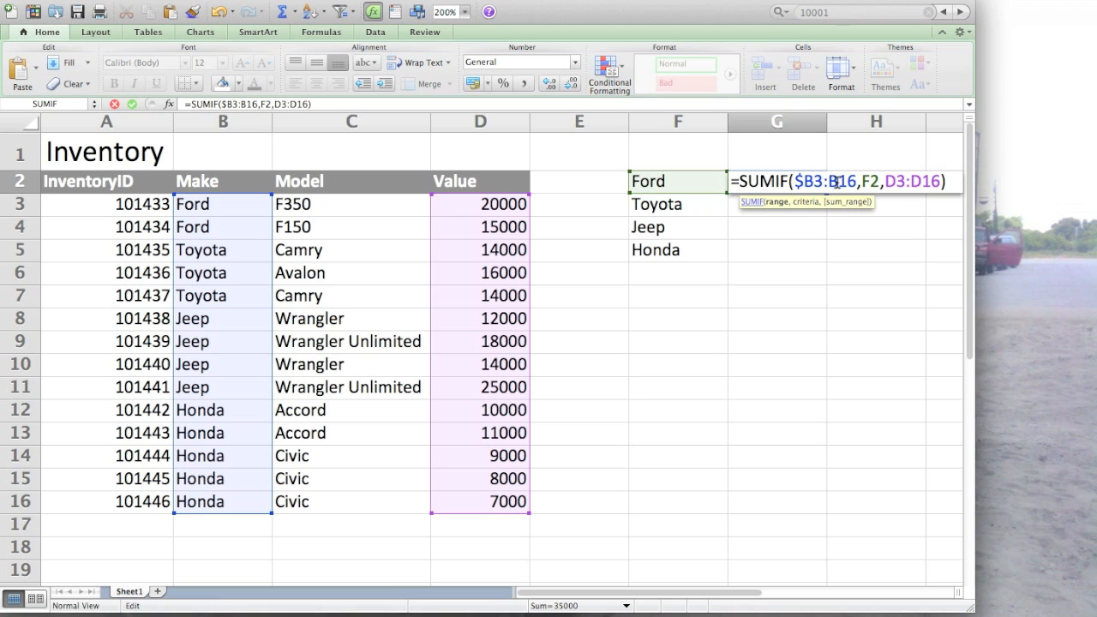
key(Right)
text($)
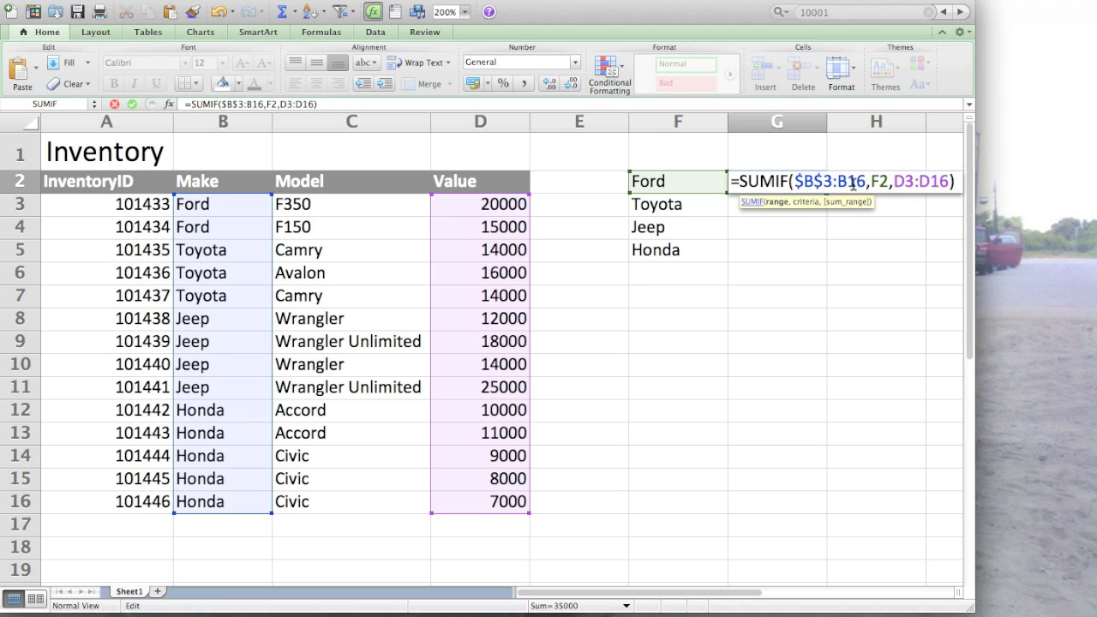
key(Right)
key(Right)
text($)
key(Right)
text($)
- Make the sum range in G2's SUMIF formula absolute as $D$3:$D$16, keeping F2 relative
key(Right)
key(Right)
key(Right)
key(Right)
key(Right)
key(Right)
text($)
click(928, 189)
text($)
key(BackSpace)
key(Right)
text($)
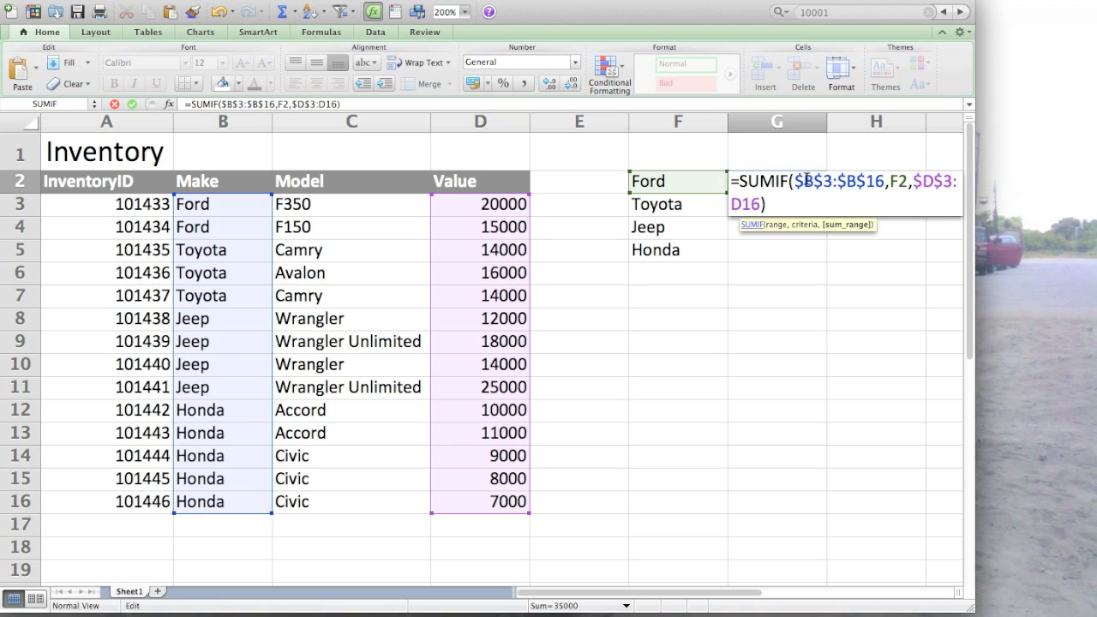
click(732, 204)
text($)
key(Right)
text($)
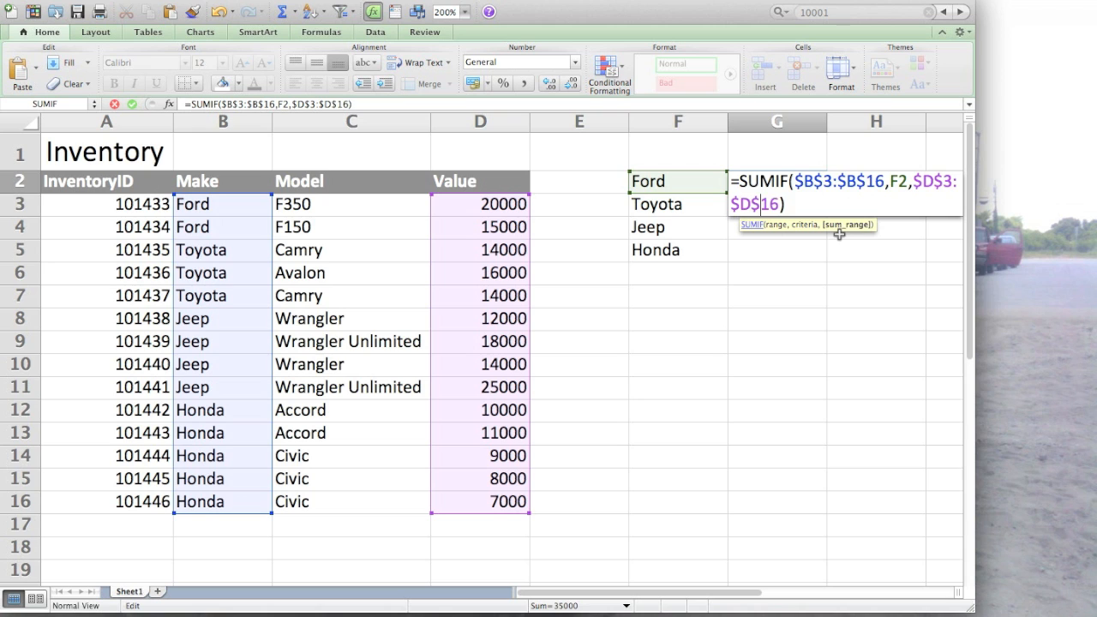
key(Return)
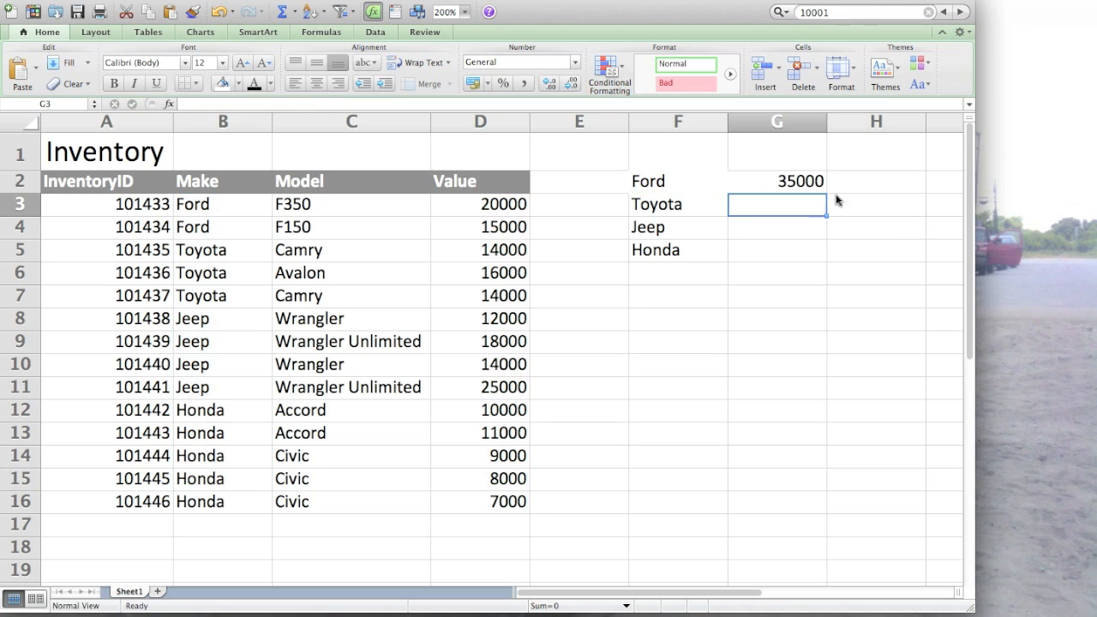
- Copy the SUMIF formula from G2 to G3 for Toyota and check its cell references
click(776, 180)
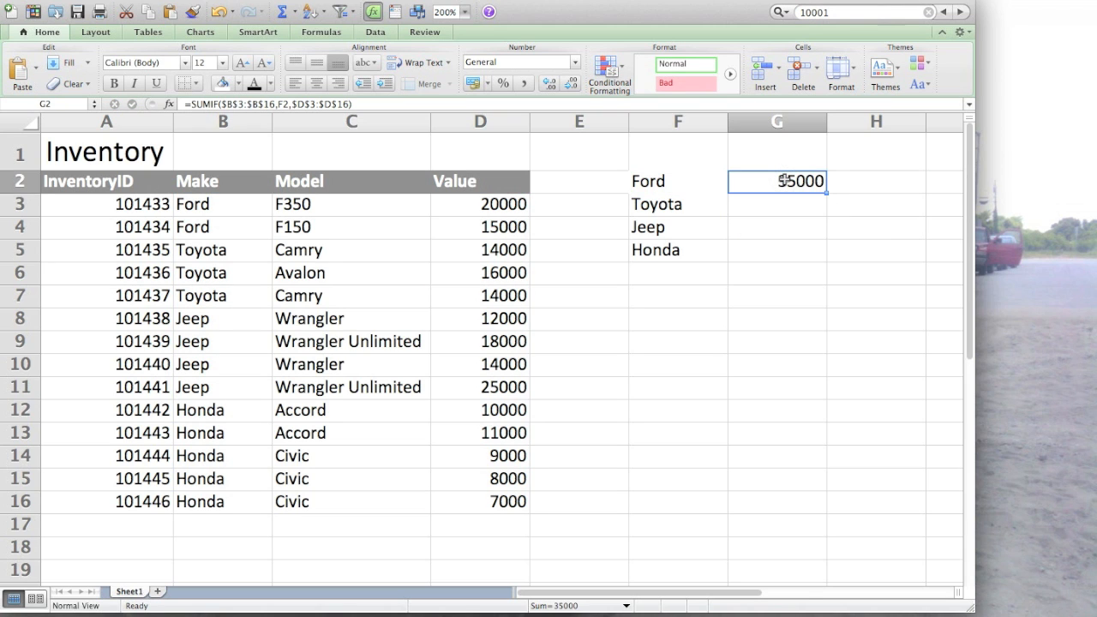
key(super+c)
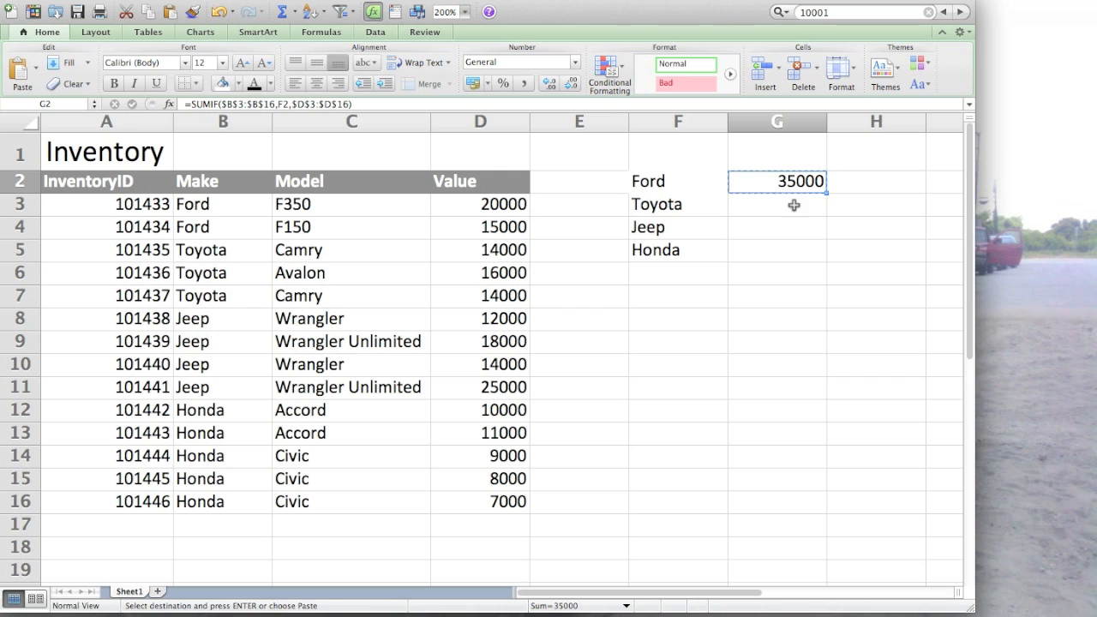
click(792, 205)
key(super+v)
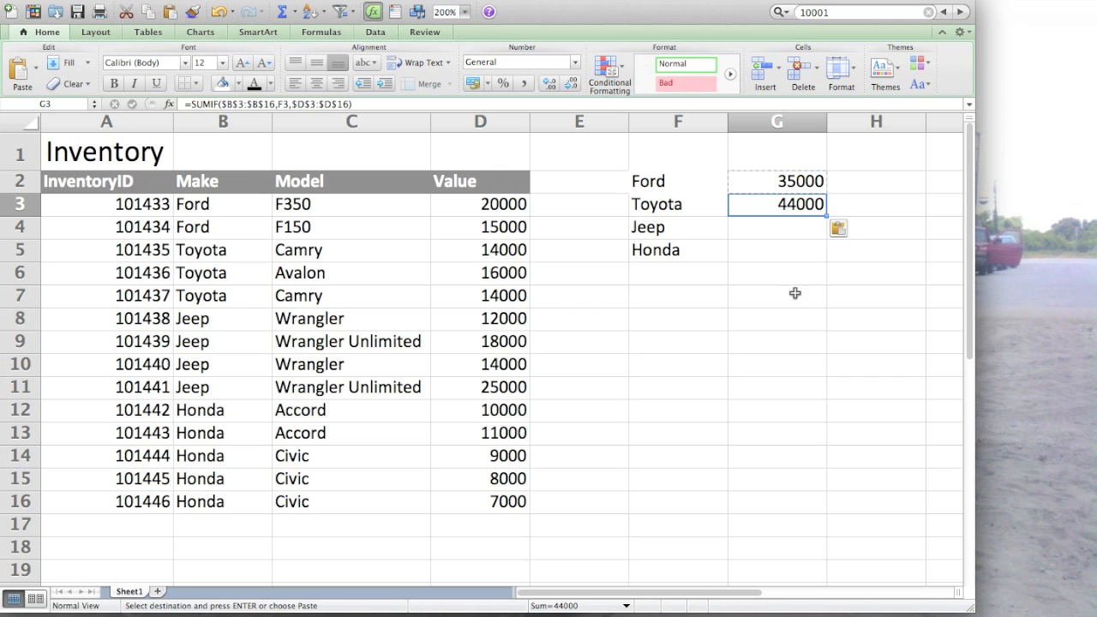
double_click(802, 205)
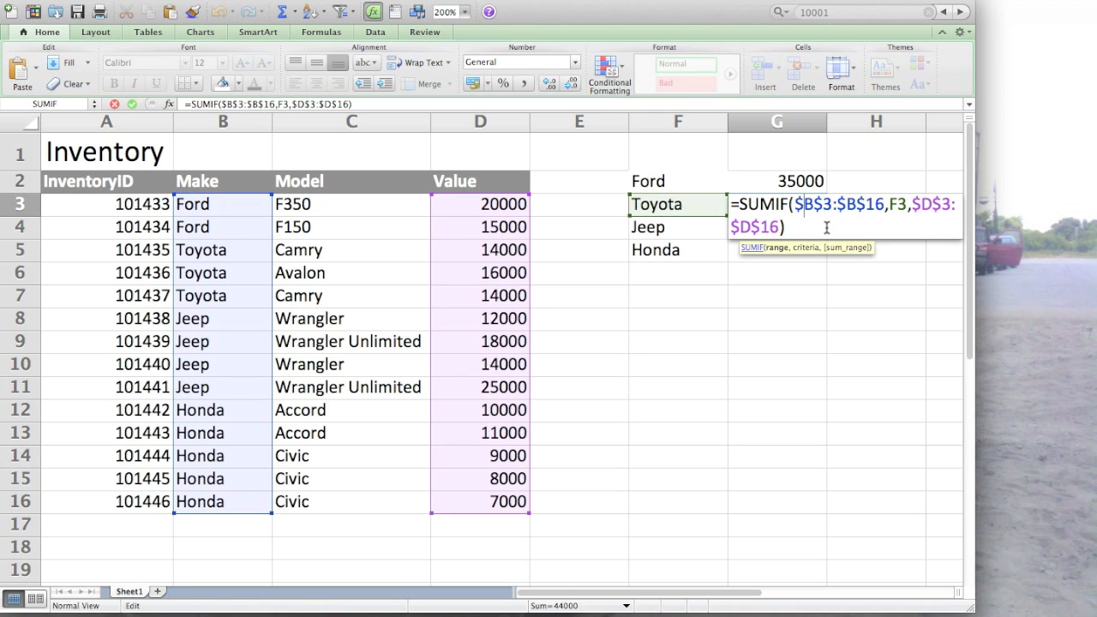
key(Return)
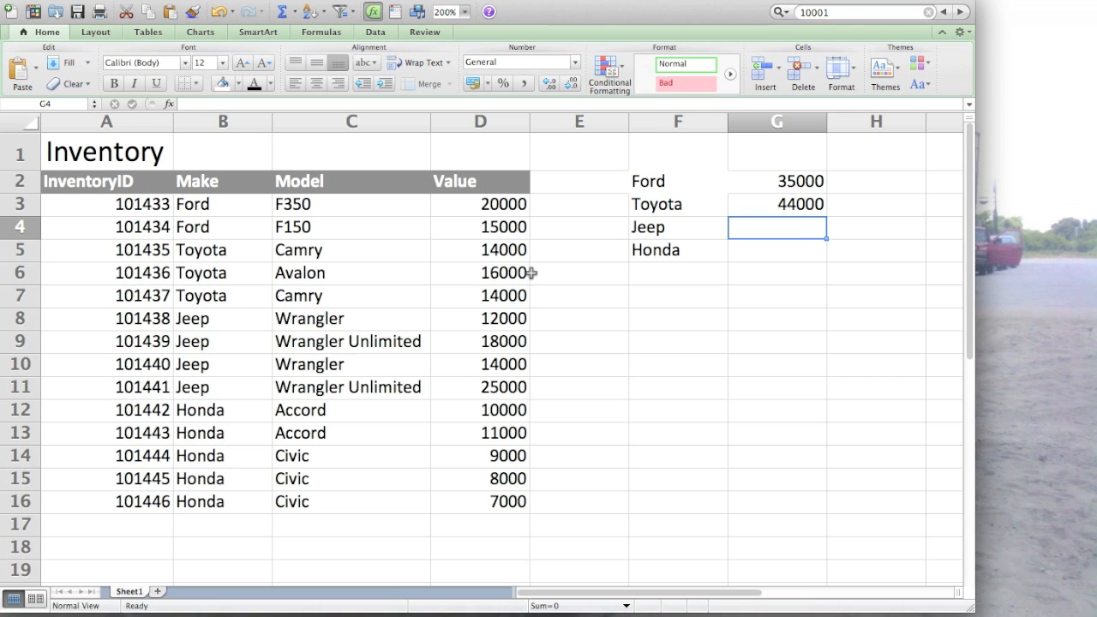
- Check the Toyota total by summing the values D5:D7 with a SUM formula in F8
drag(477, 247, 477, 294)
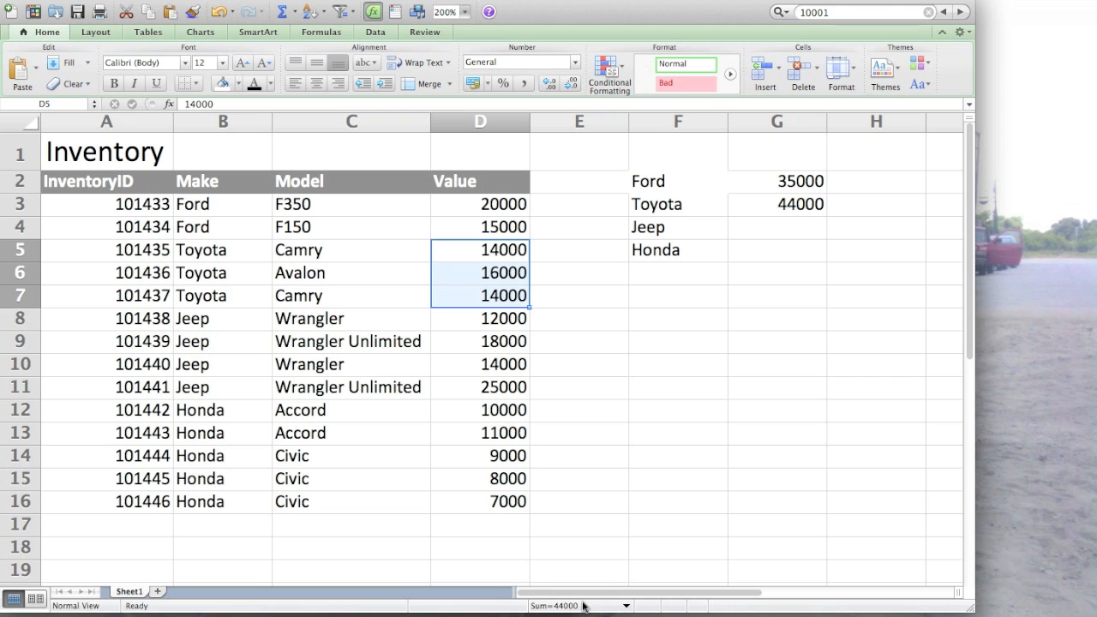
click(666, 327)
text(=)
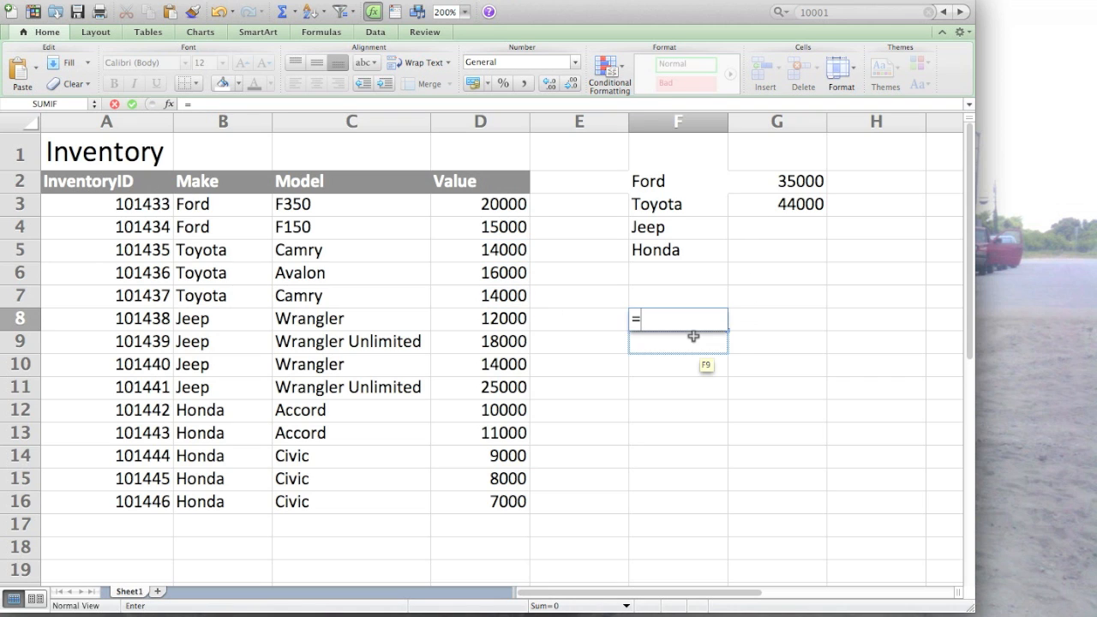
text(SUM()
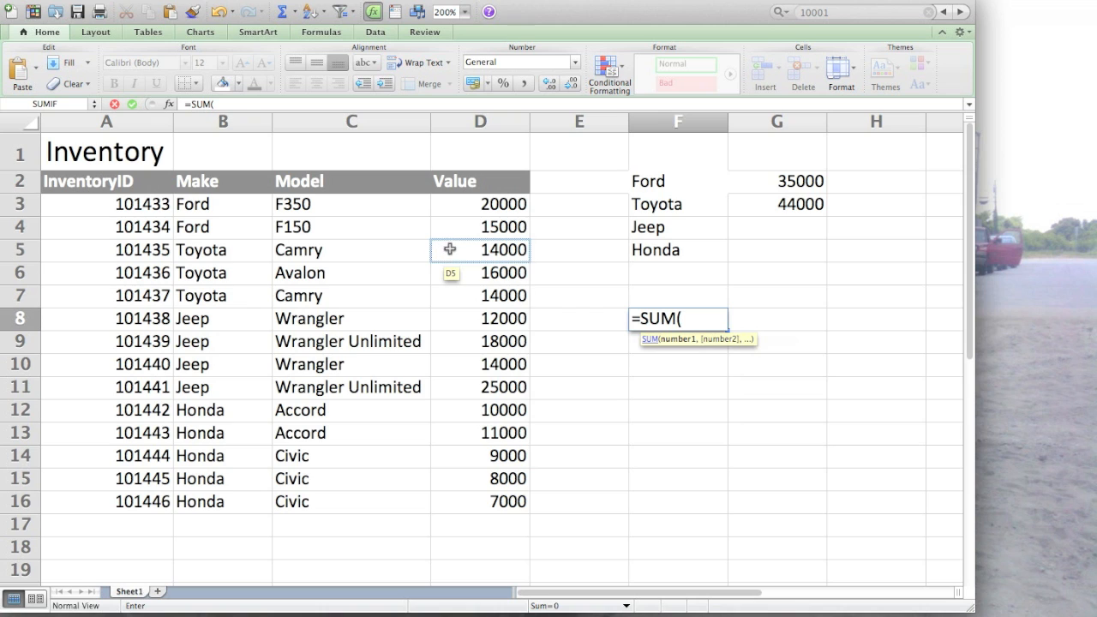
drag(474, 249, 475, 296)
key(Return)
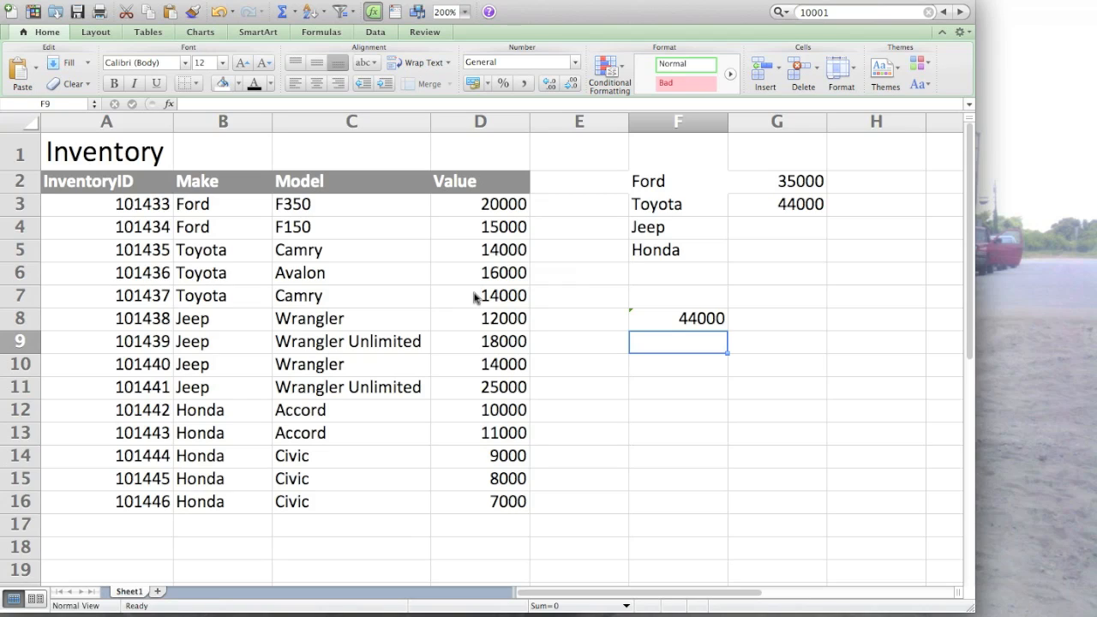
- Clear the check sum in F8 and copy G3's SUMIF formula down to G4 and G5 for Jeep and Honda
click(703, 316)
double_click(703, 315)
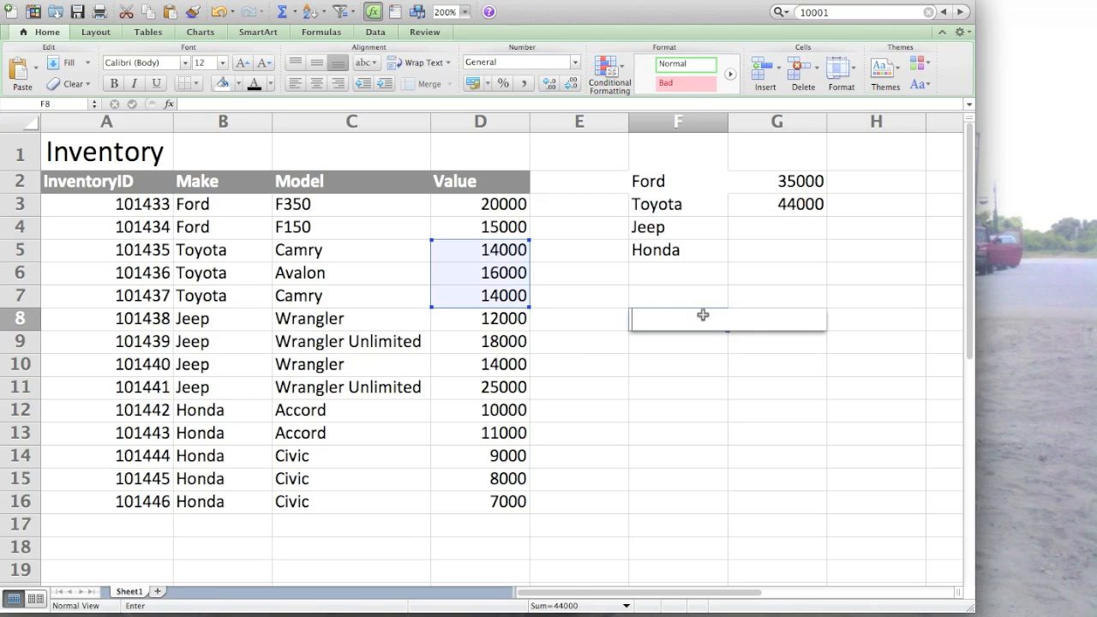
click(785, 211)
key(super+c)
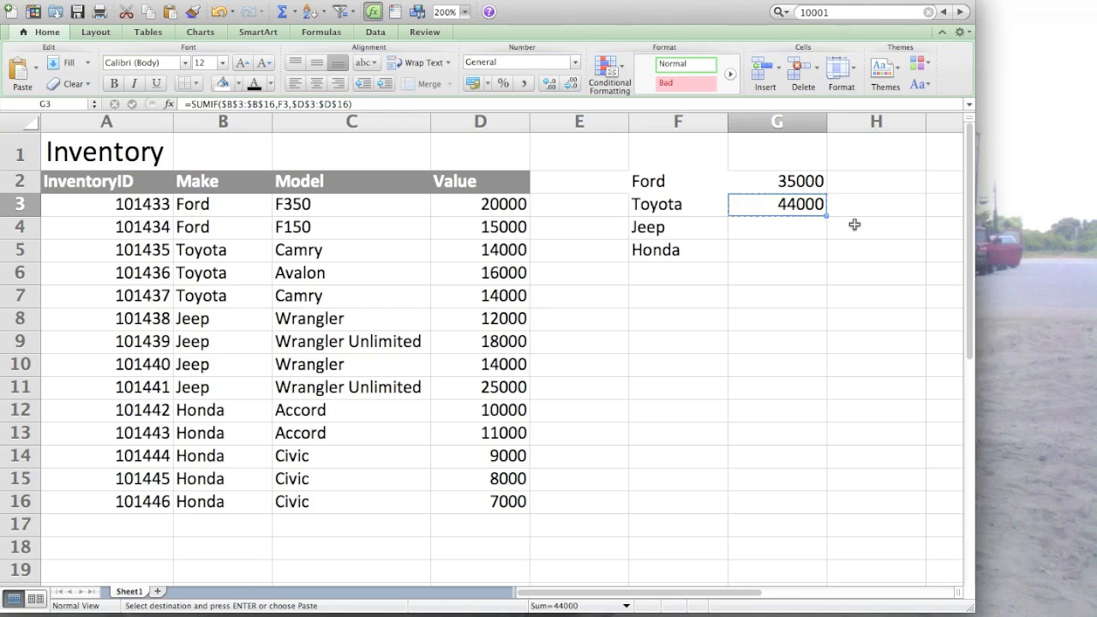
key(Down)
key(super+v)
key(Down)
key(super+v)
key(Escape)
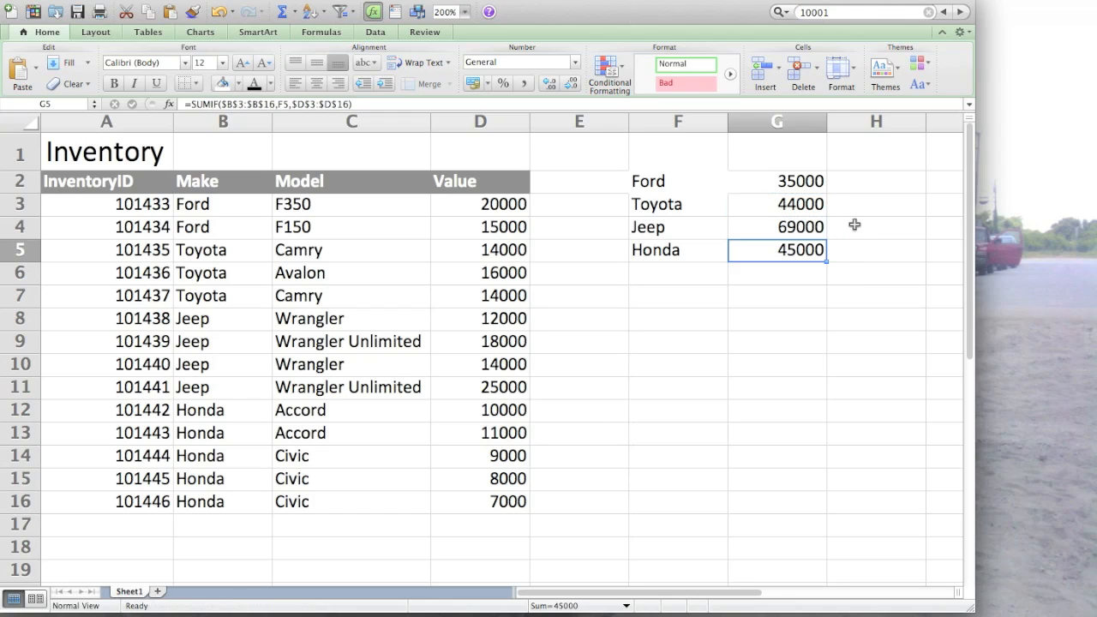
- Replace the Ford criterion in F2 with Camry
click(671, 181)
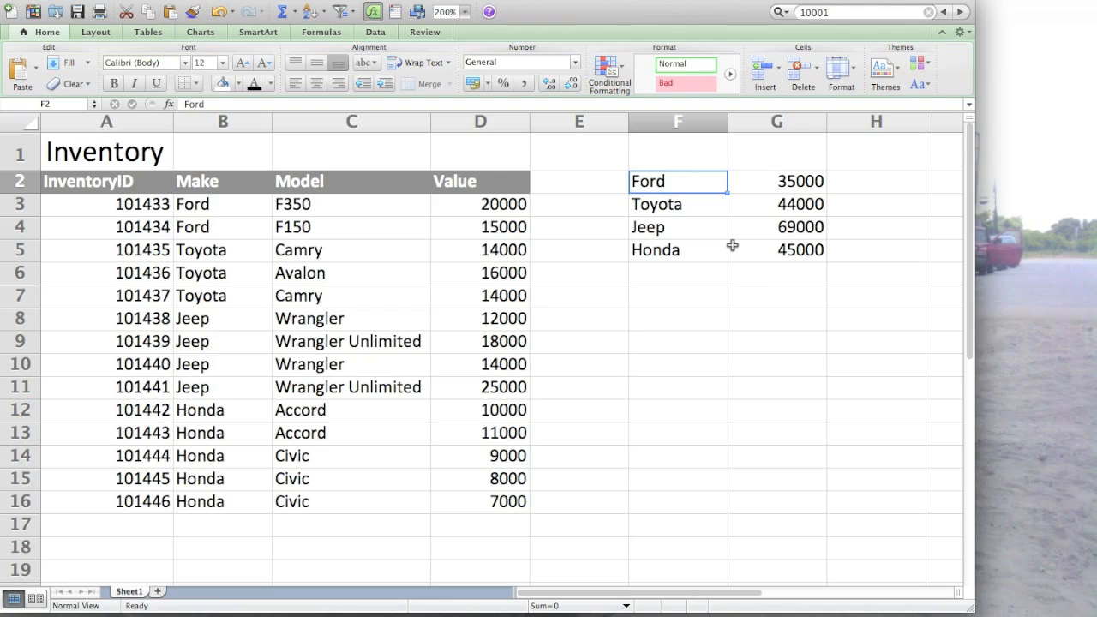
text(Camry)
key(Return)
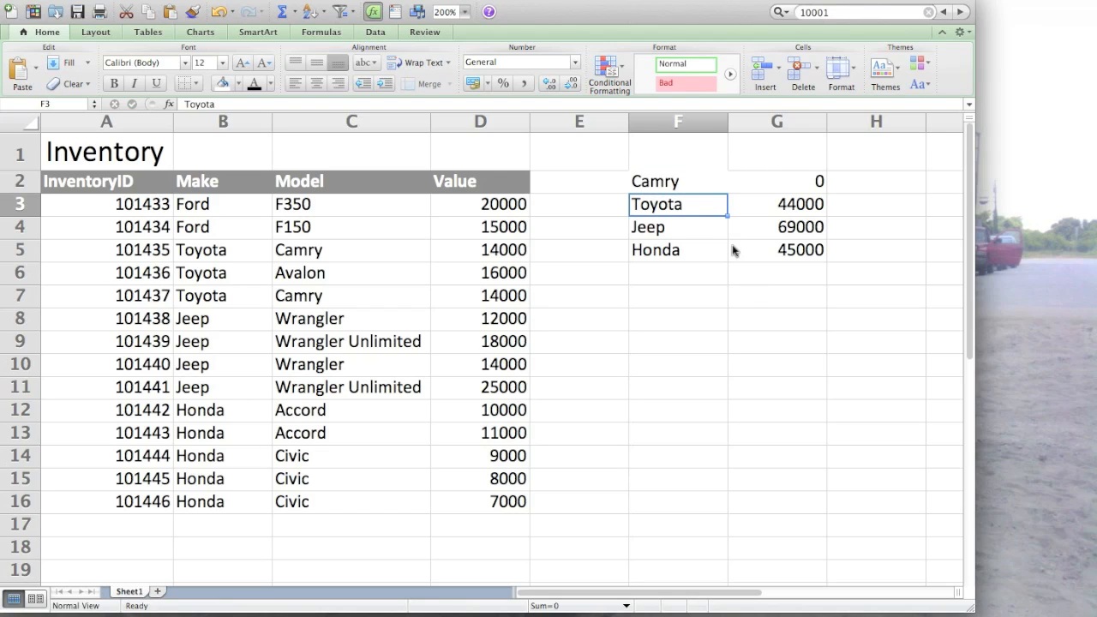
- Change the criteria range in G2's SUMIF formula to the Model column, $C$3:$C$16
key(Up)
key(Right)
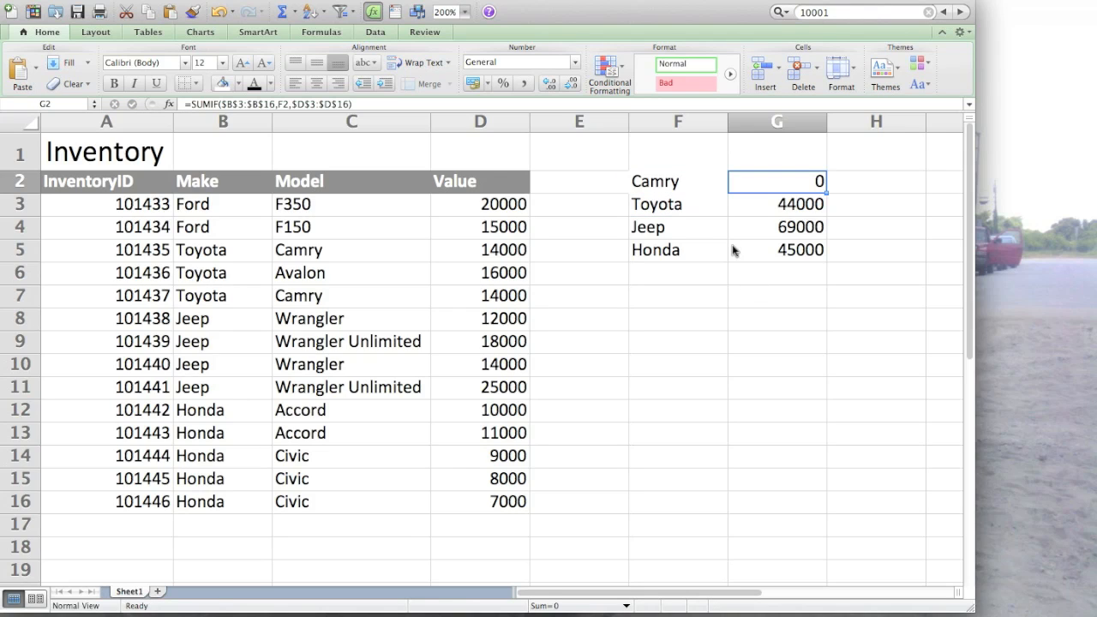
double_click(797, 185)
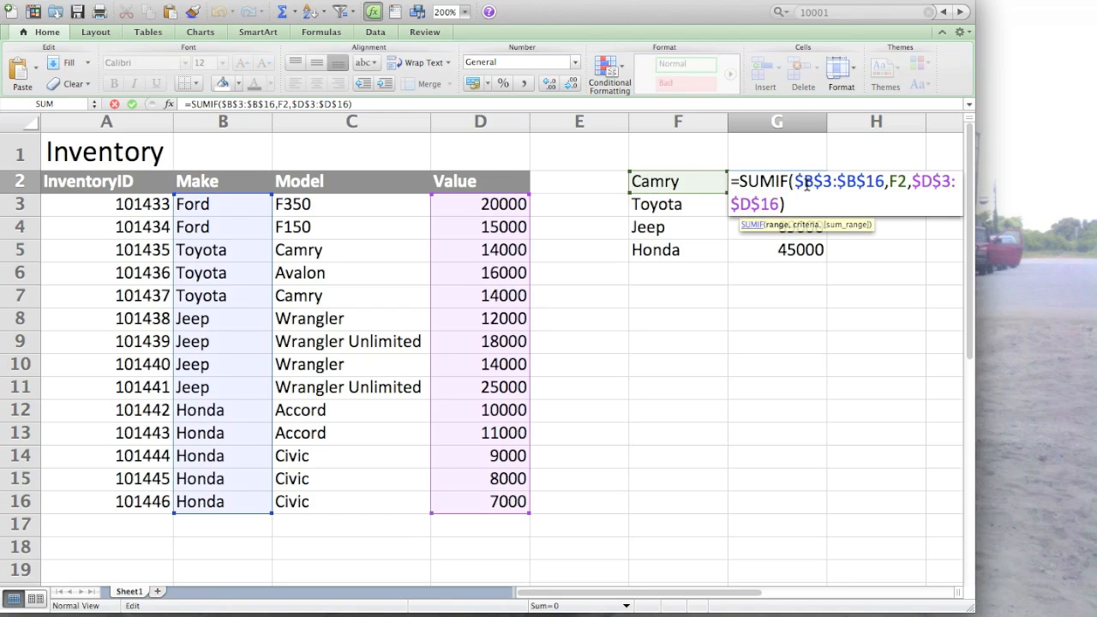
text(C)
key(shift+Right)
key(BackSpace)
key(Right)
key(Right)
key(Right)
key(Right)
text(C)
key(shift+Right)
key(BackSpace)
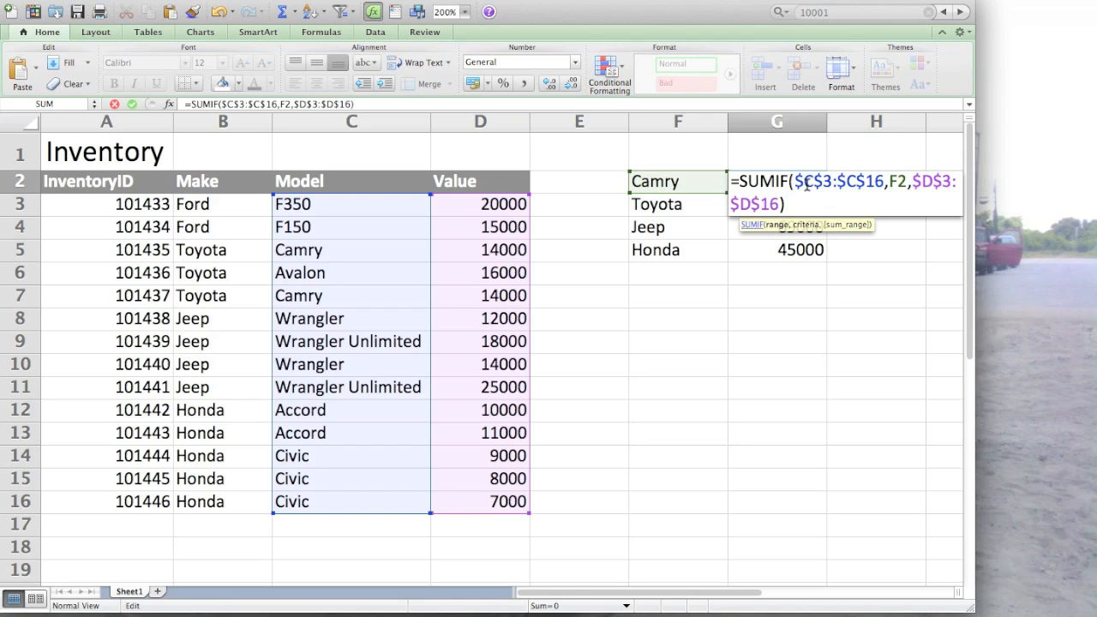
key(Return)
- Check the Camry total in G2 against D5 and D7, and undo the criteria-range and F2 changes
click(805, 185)
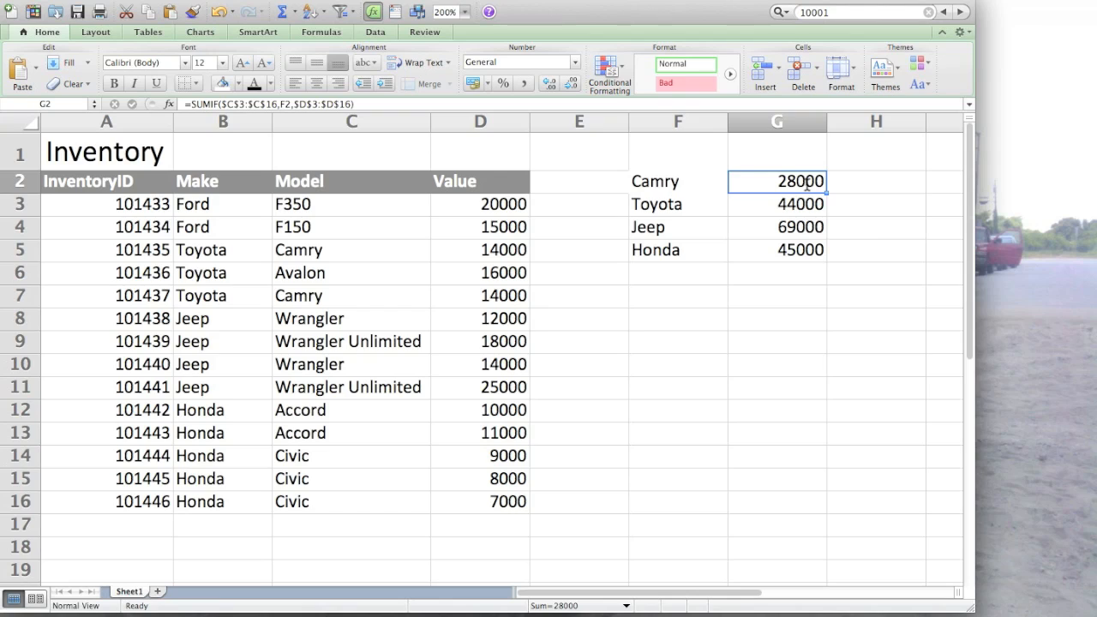
click(515, 250)
click(505, 294)
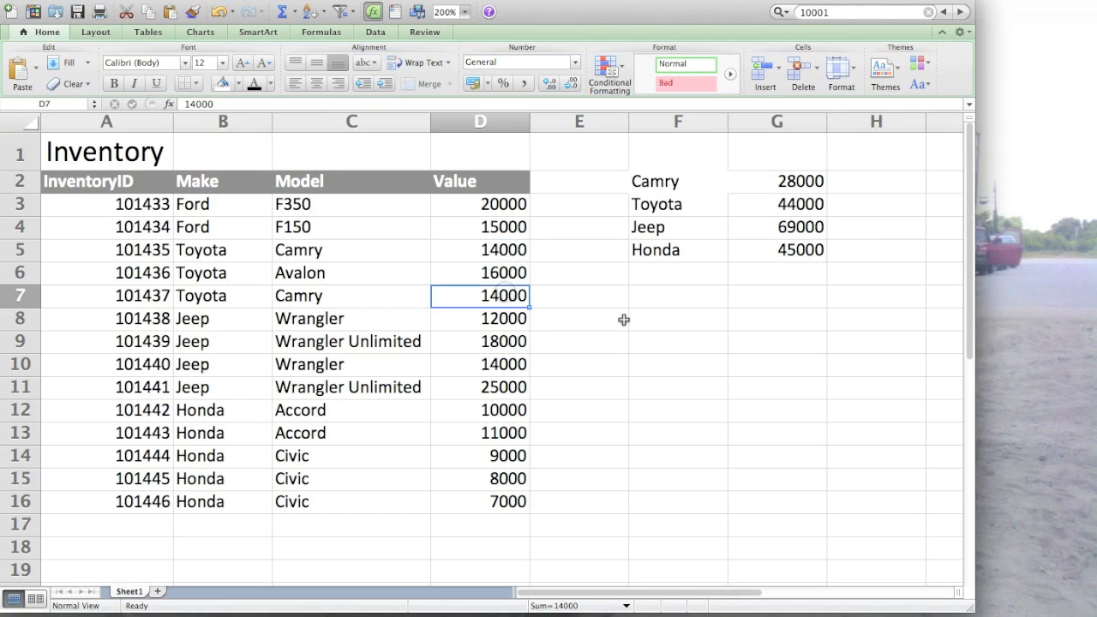
click(770, 182)
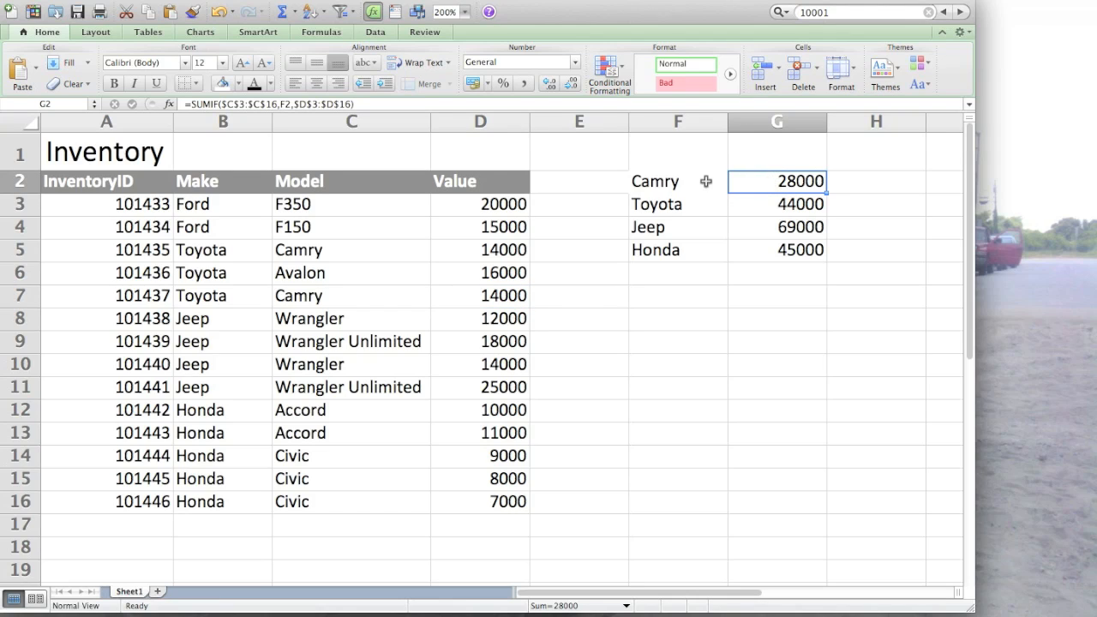
key(super+z)
key(super+z)
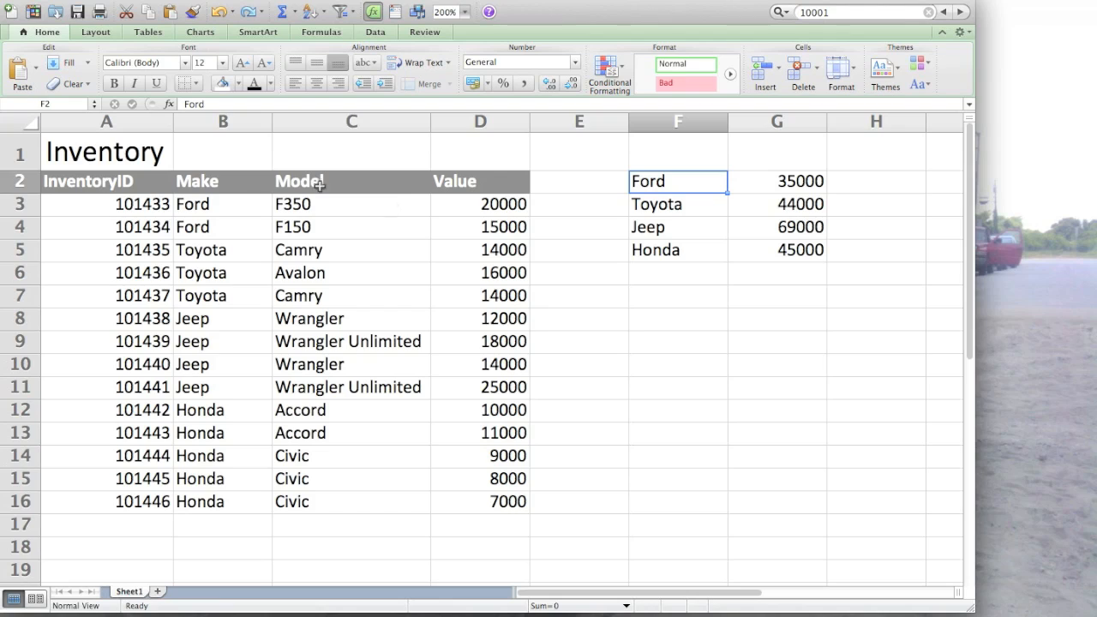
- Change the first two inventory entries to Dodge Ram in row 3 and Dodge Charger in row 4
click(195, 204)
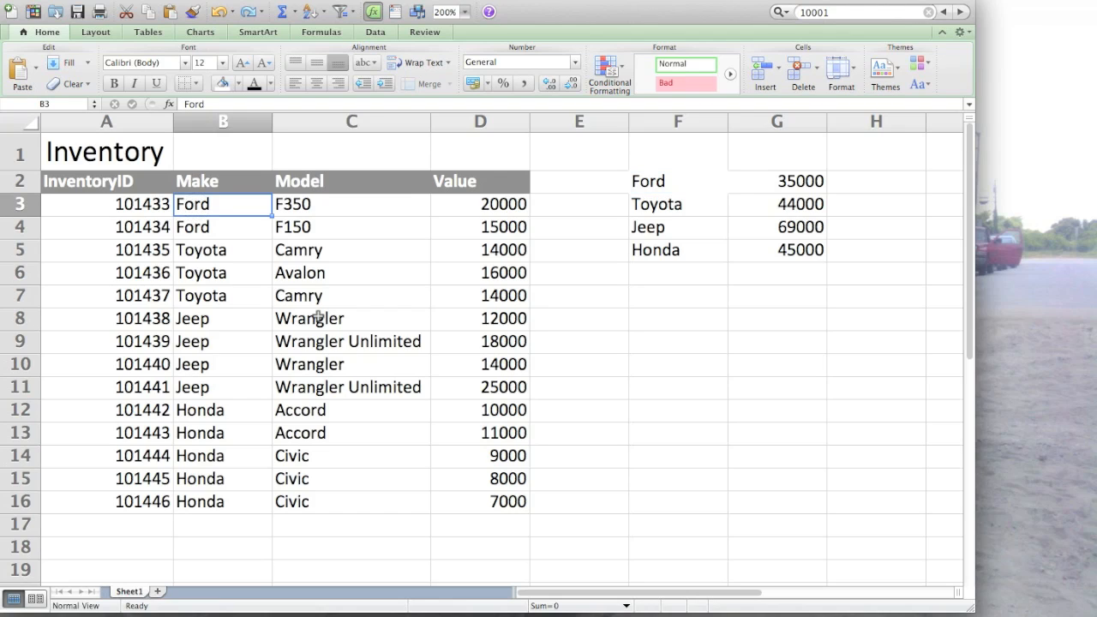
text(Dodge)
key(Tab)
text(Ram)
key(Return)
text(Dod)
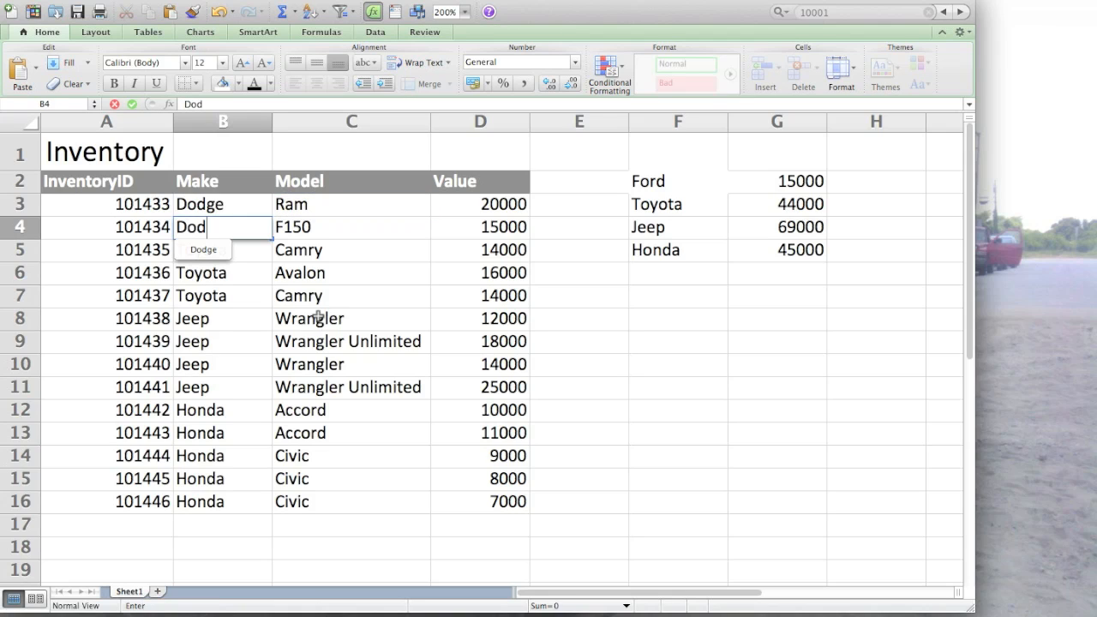
text(ge)
key(Tab)
text(Charger)
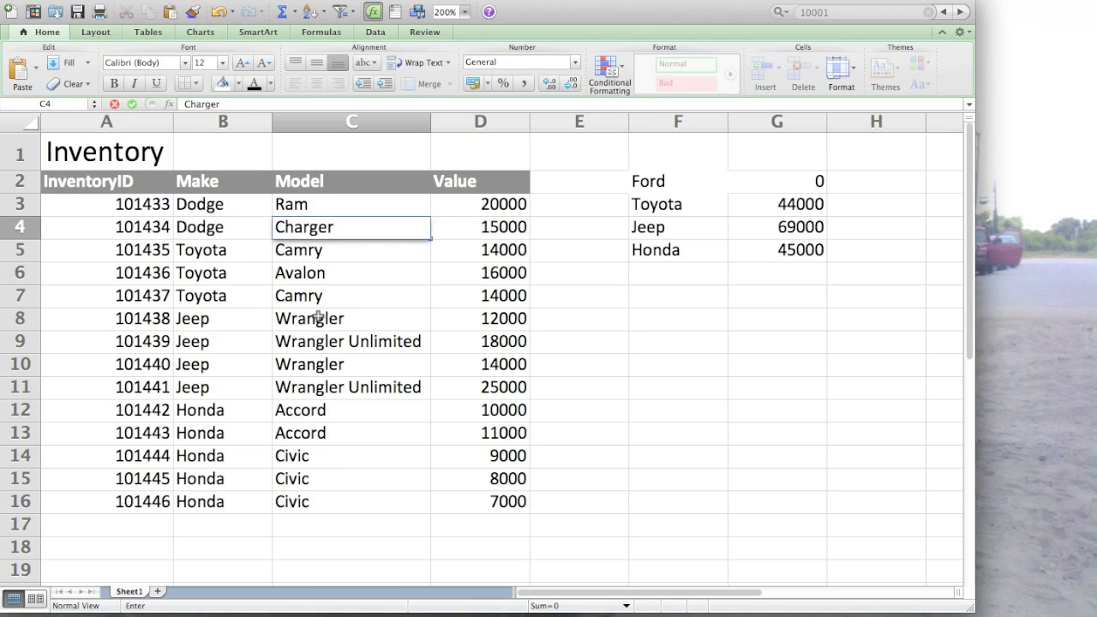
key(Tab)
- Review the totals in F2:G5 and clear the Ford SUMIF formula from G2
click(768, 185)
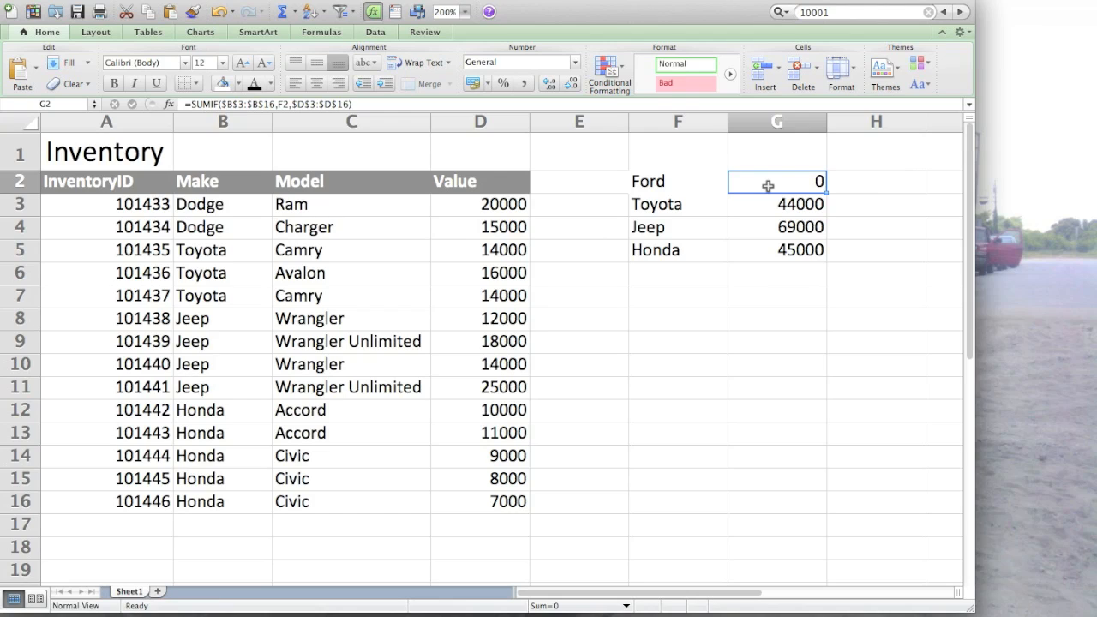
key(Left)
key(shift+Right)
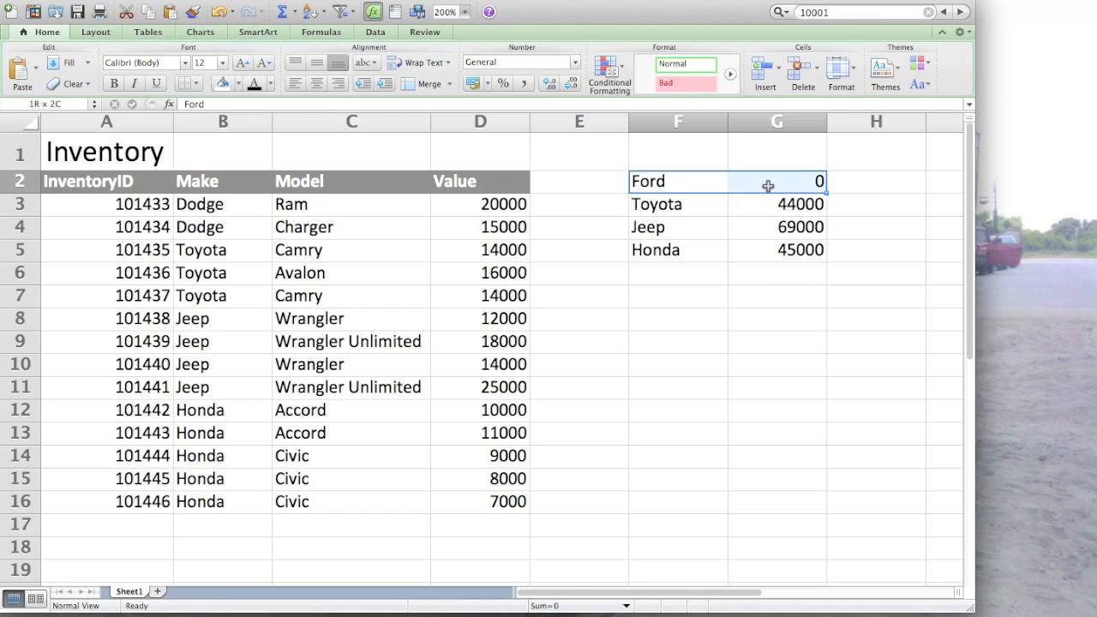
key(shift+Down)
key(shift+Down)
key(shift+Down)
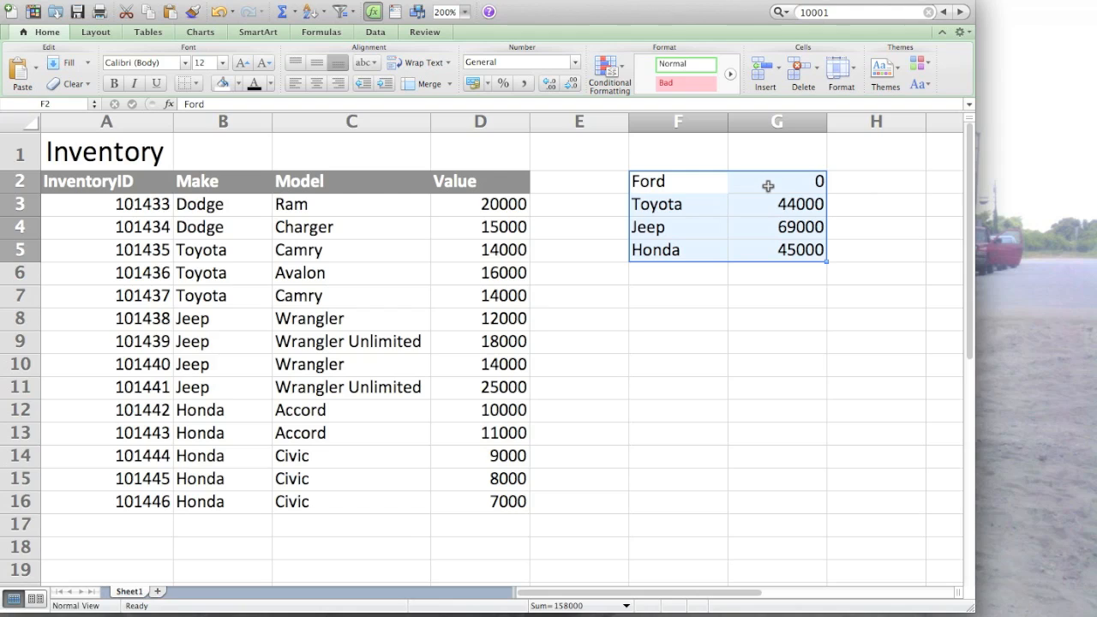
key(Right)
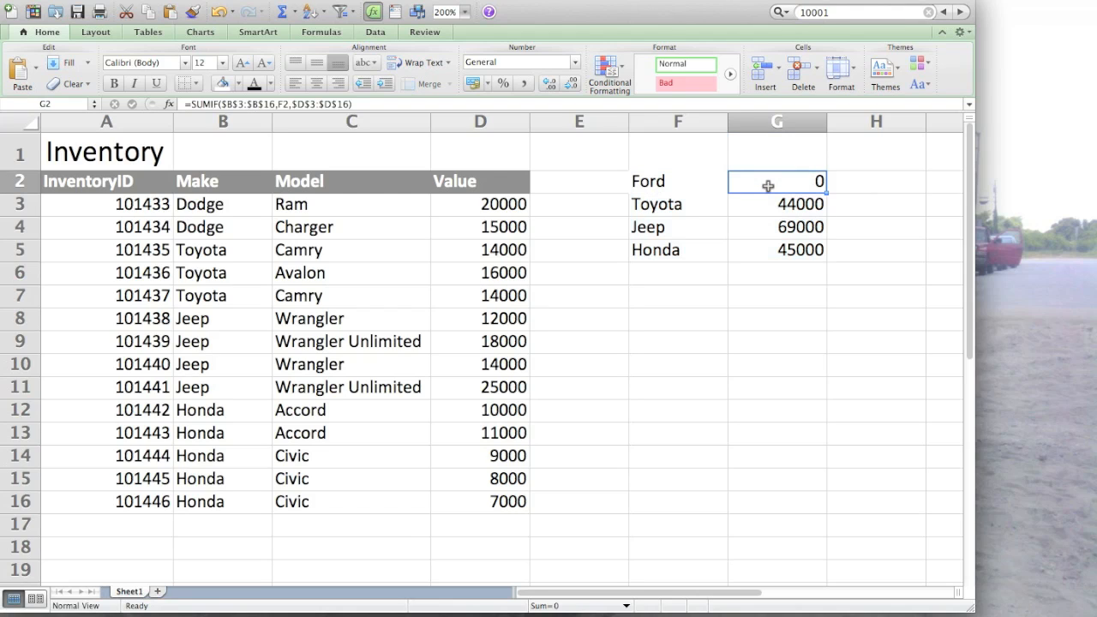
key(shift+Down)
key(shift+Down)
key(shift+Down)
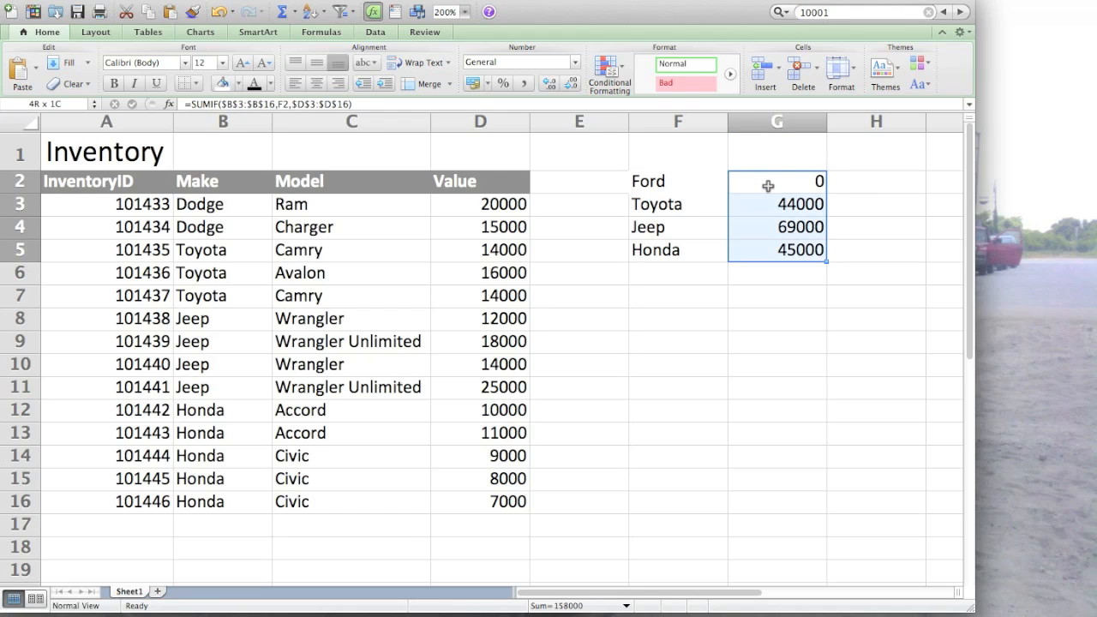
key(ctrl+u)
key(Return)
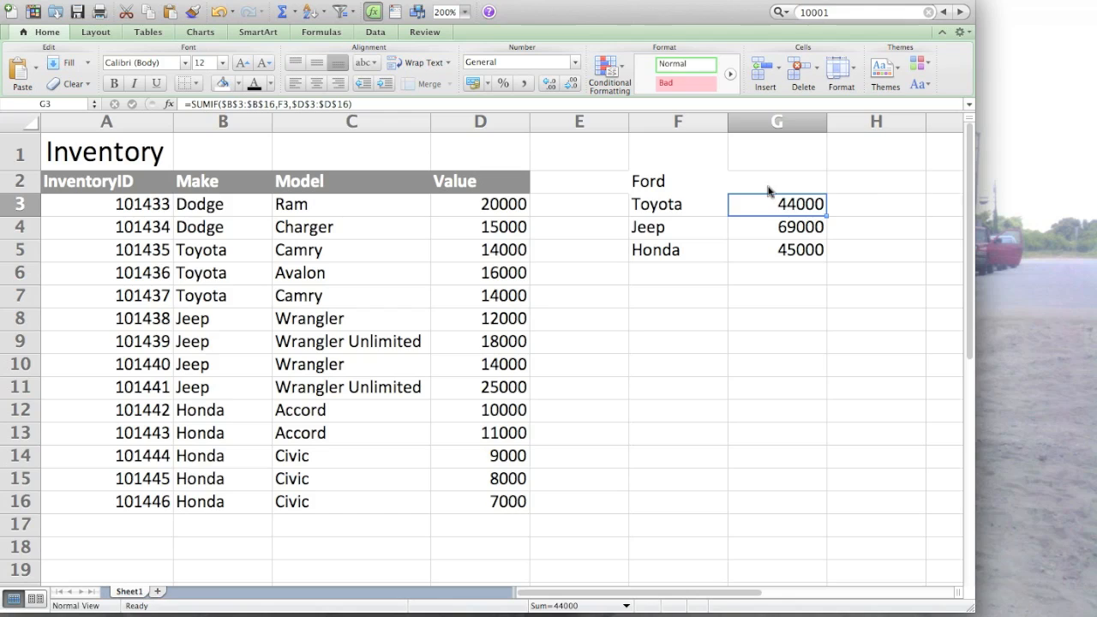
- Clear the remaining SUMIF formulas for Toyota, Jeep and Honda from G3, G4 and G5
key(BackSpace)
key(Right)
key(Down)
key(Left)
key(BackSpace)
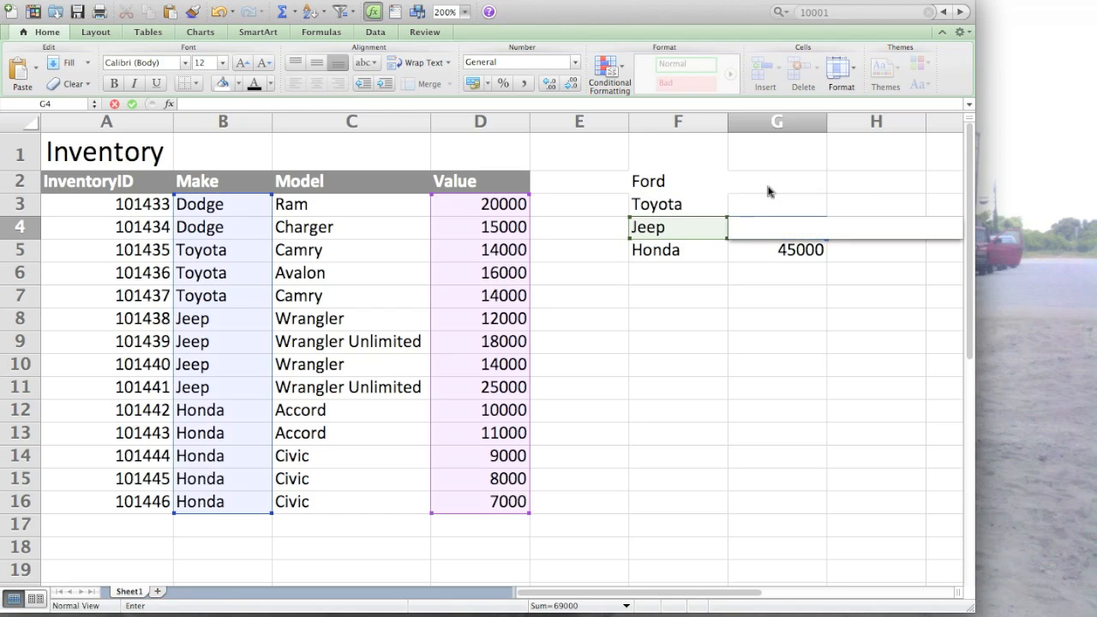
key(Right)
key(Down)
key(Left)
key(BackSpace)
key(Right)
key(Left)
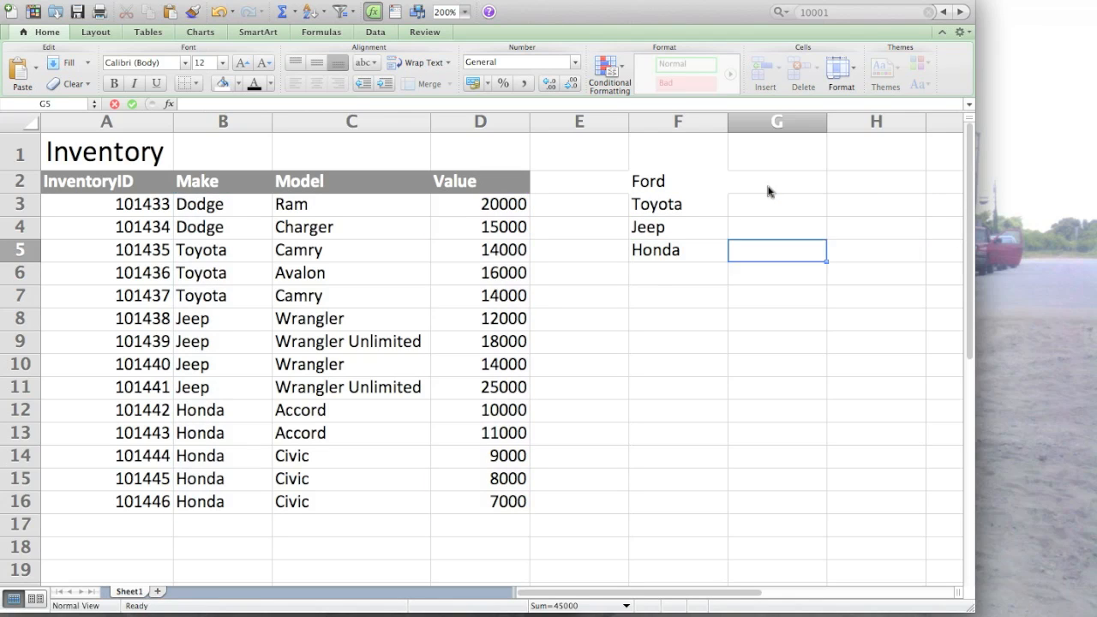
- Count the Ford entries in the Make column by entering =COUNTIF(B3:B16,"Ford") in G2
key(Right)
key(Up)
key(Up)
key(Up)
key(Left)
text(=)
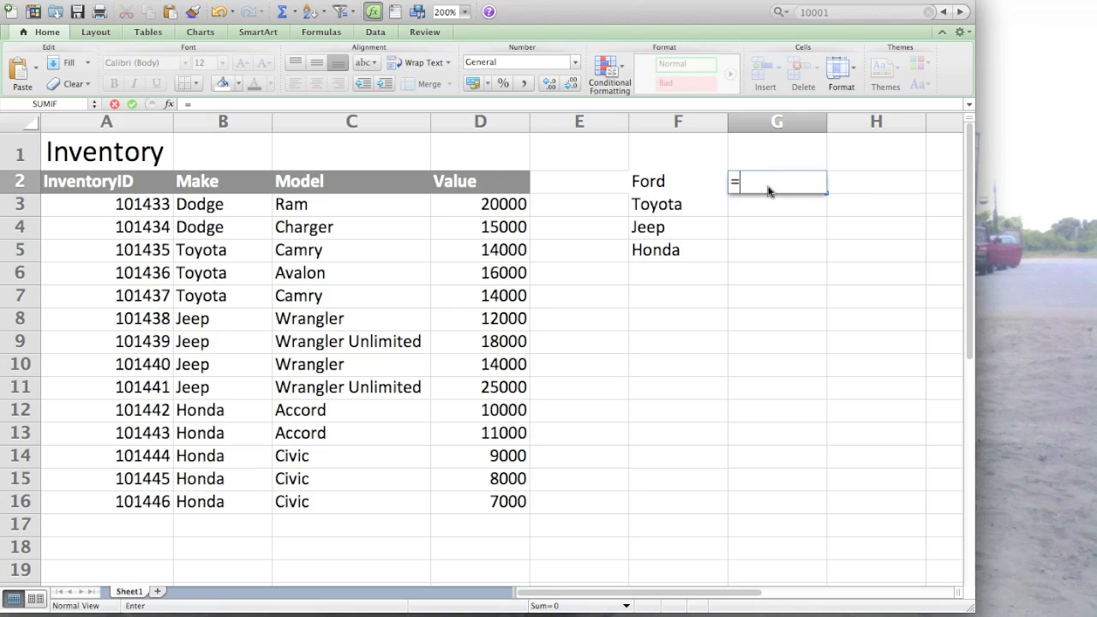
text(COUNTIF()
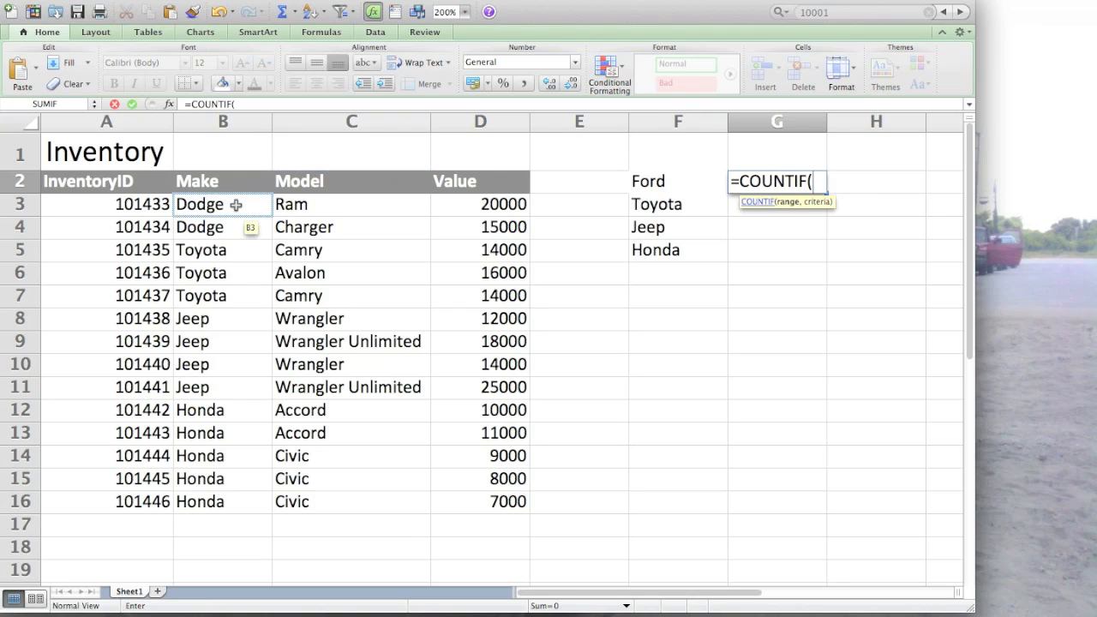
drag(236, 205, 223, 501)
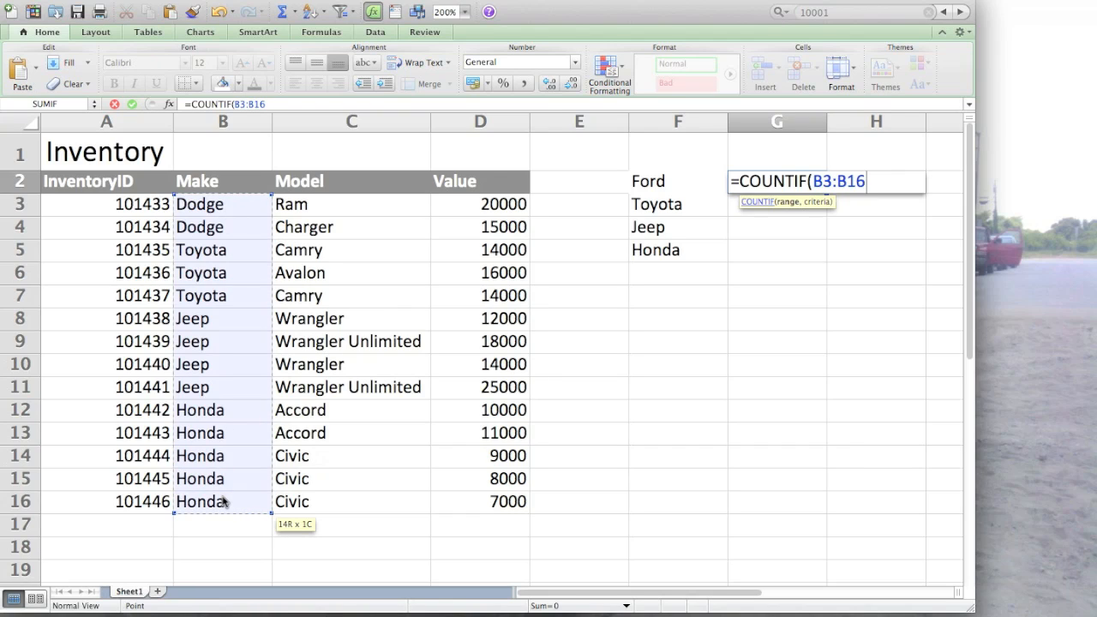
text(,)
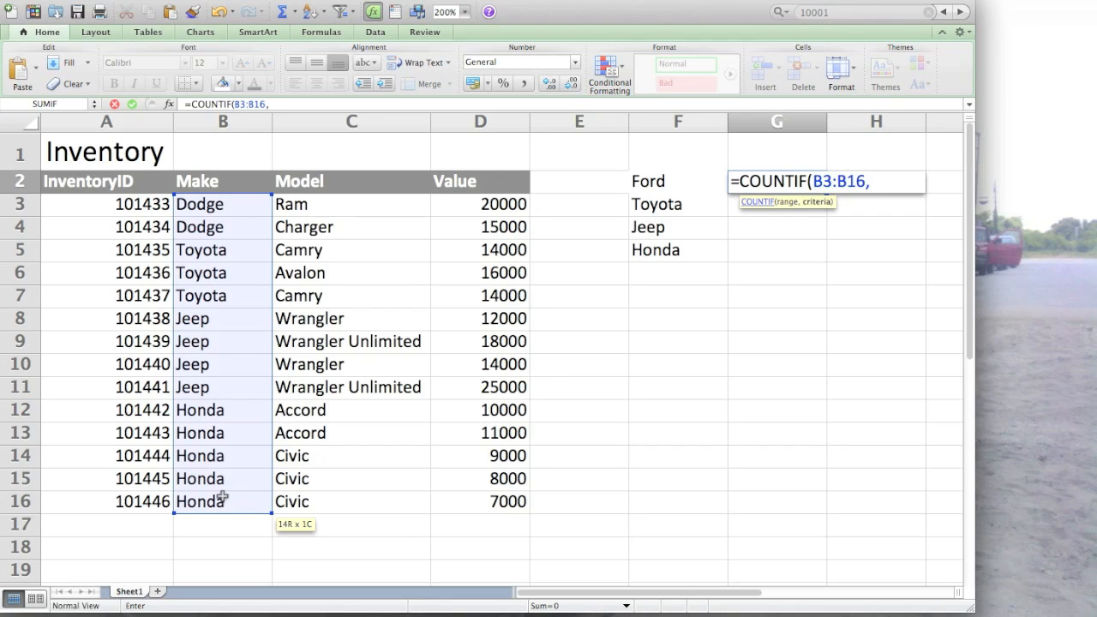
text("Ford")
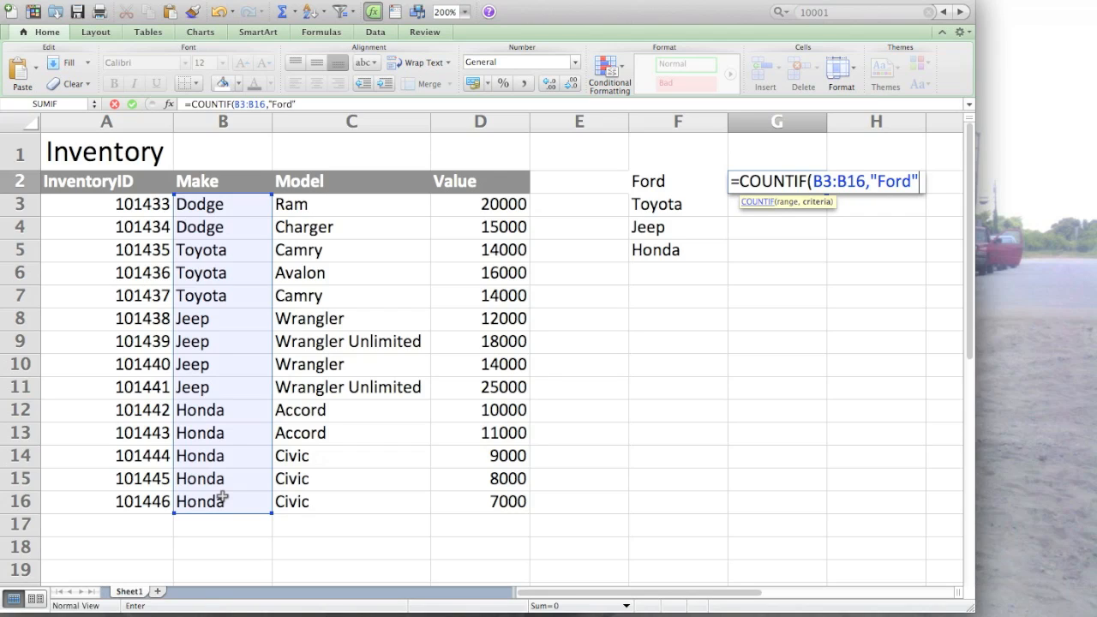
text())
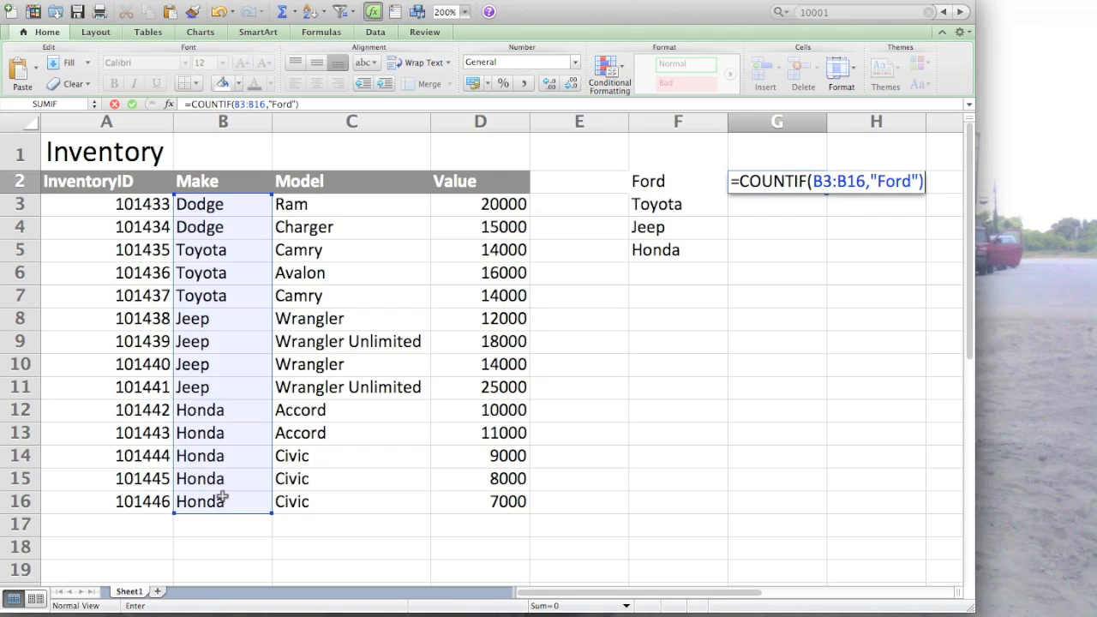
key(Return)
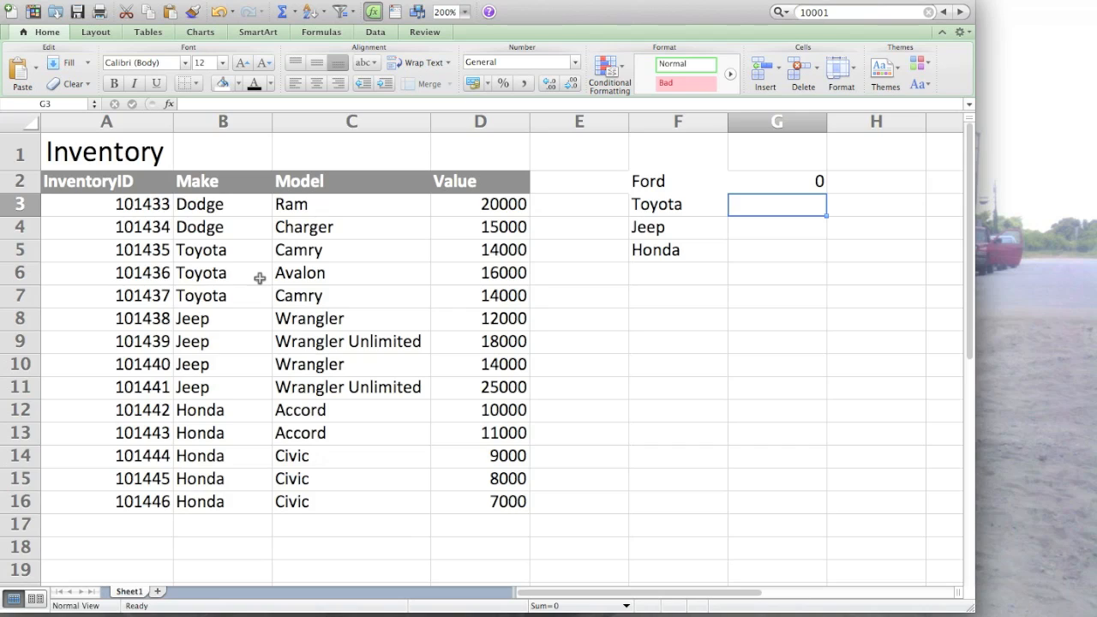
- Change the inventory entry in row 3 to make Ford and model F150
click(225, 203)
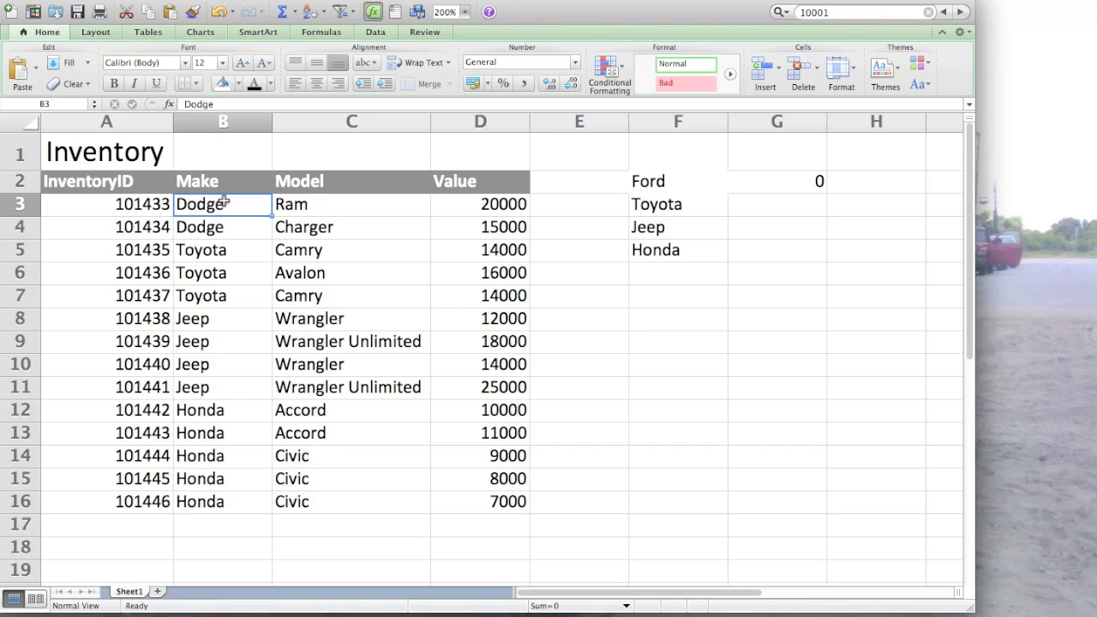
text(Ford)
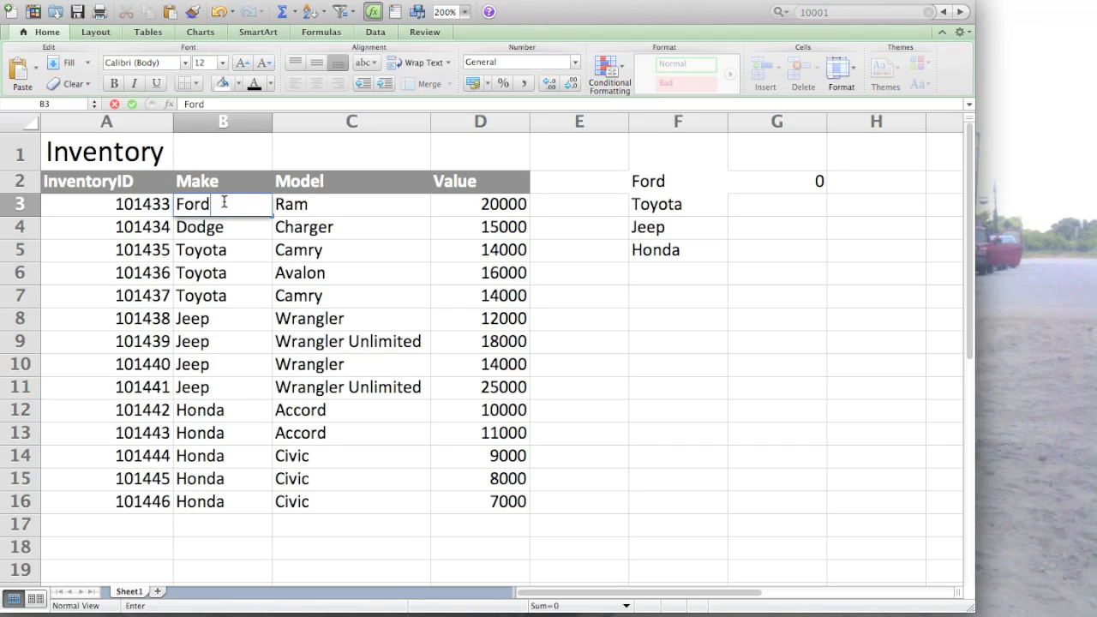
key(Tab)
text(F15)
key(Return)
key(Right)
key(Up)
text(F150)
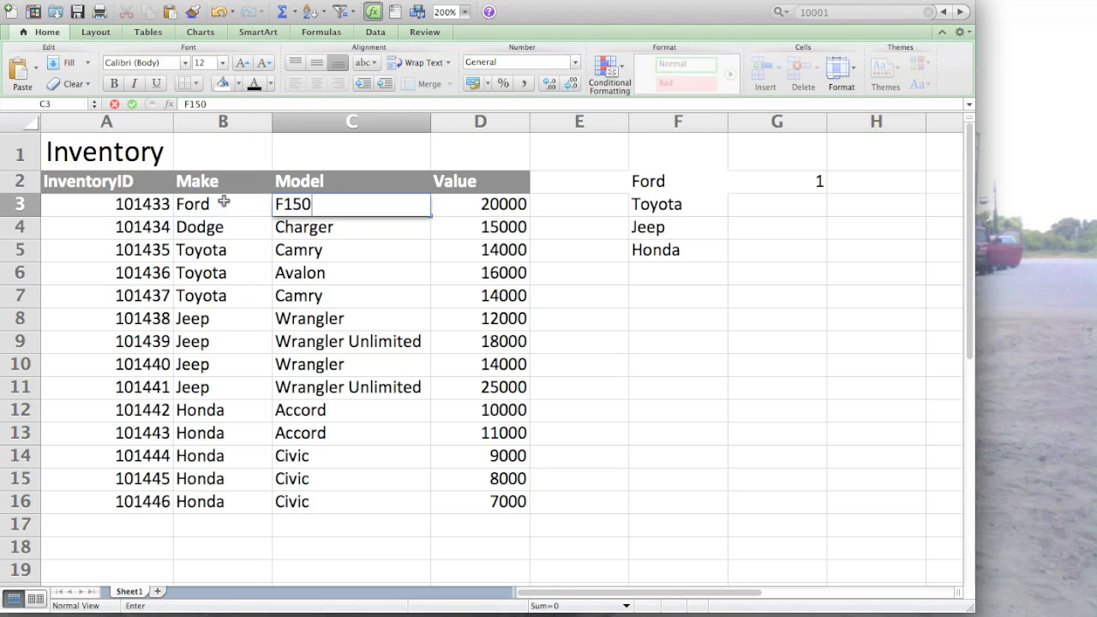
key(Return)
- Change the inventory entry in row 4 to make Ford and model F350
text(Ford)
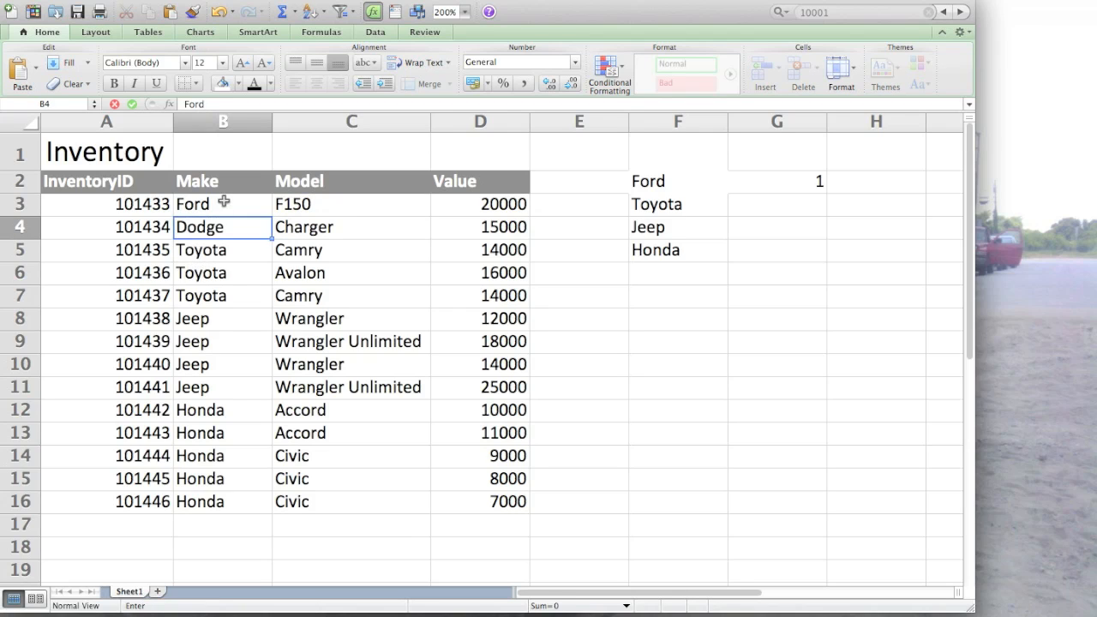
key(Tab)
text(F350)
key(Right)
key(Right)
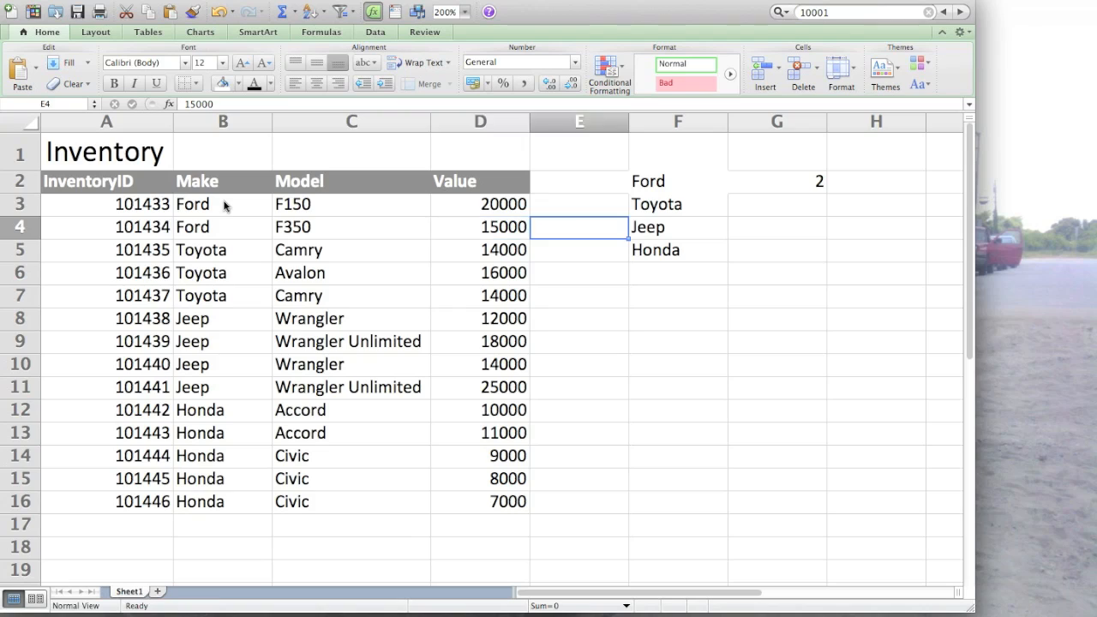
- Copy the Ford COUNTIF formula from G2 into G3 beside Toyota
key(Up)
key(Up)
key(Right)
key(Right)
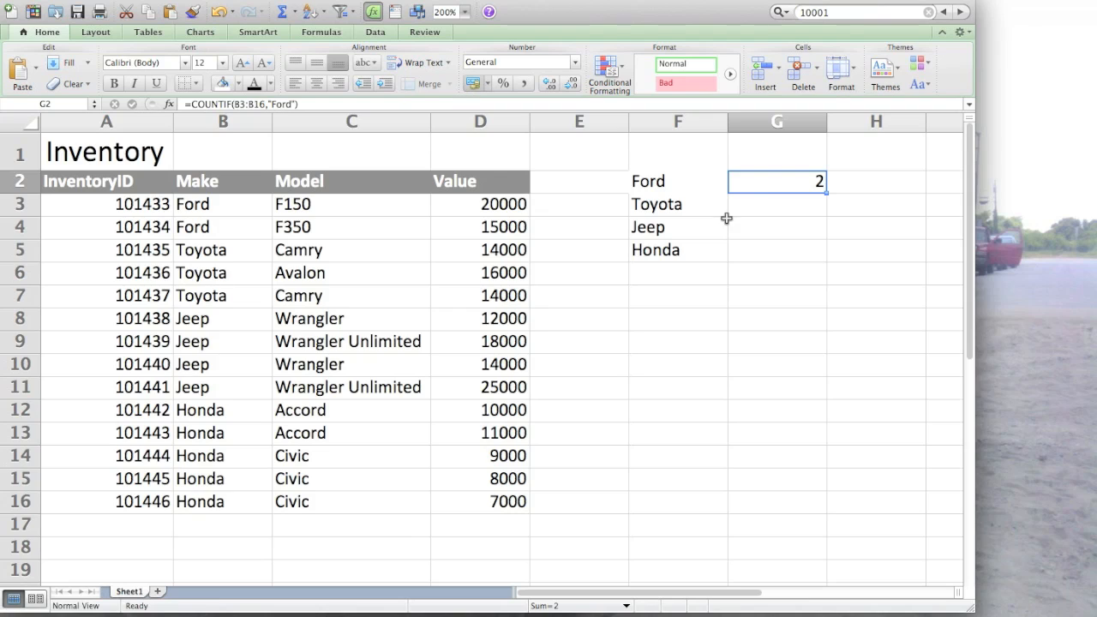
key(super+c)
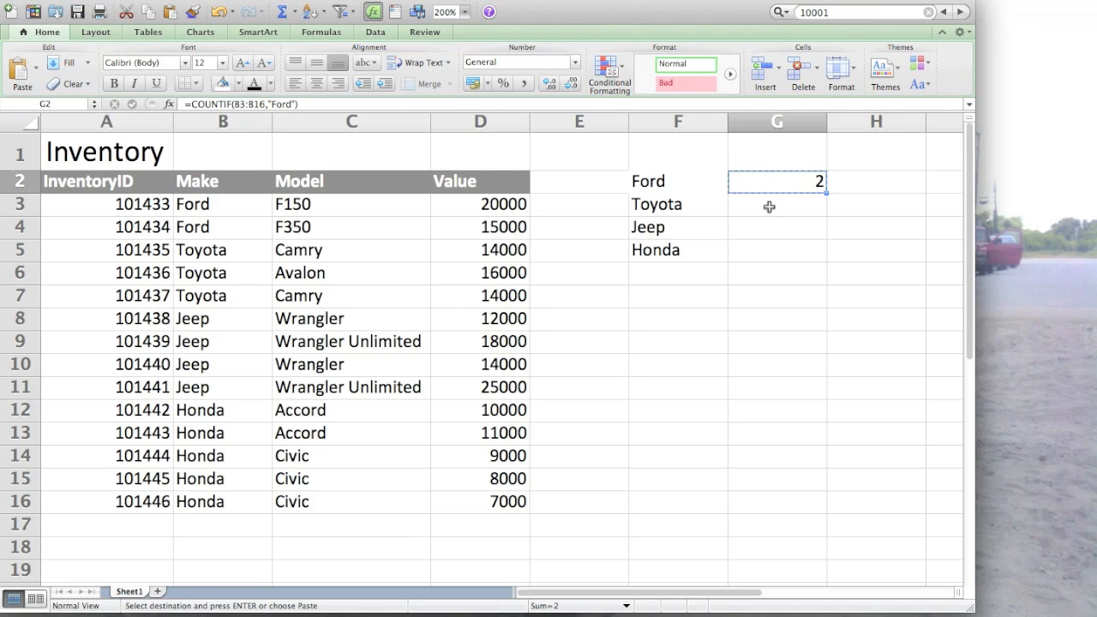
click(769, 209)
key(super+v)
- Change the COUNTIF range in G3 to the absolute reference $B$3:$B$16
double_click(789, 208)
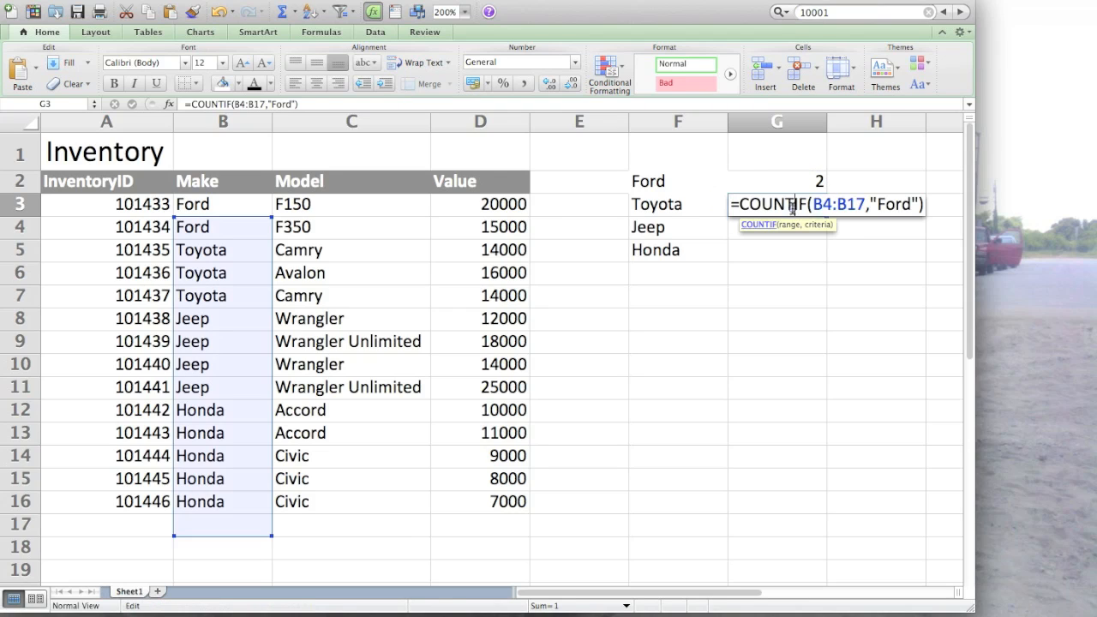
text($)
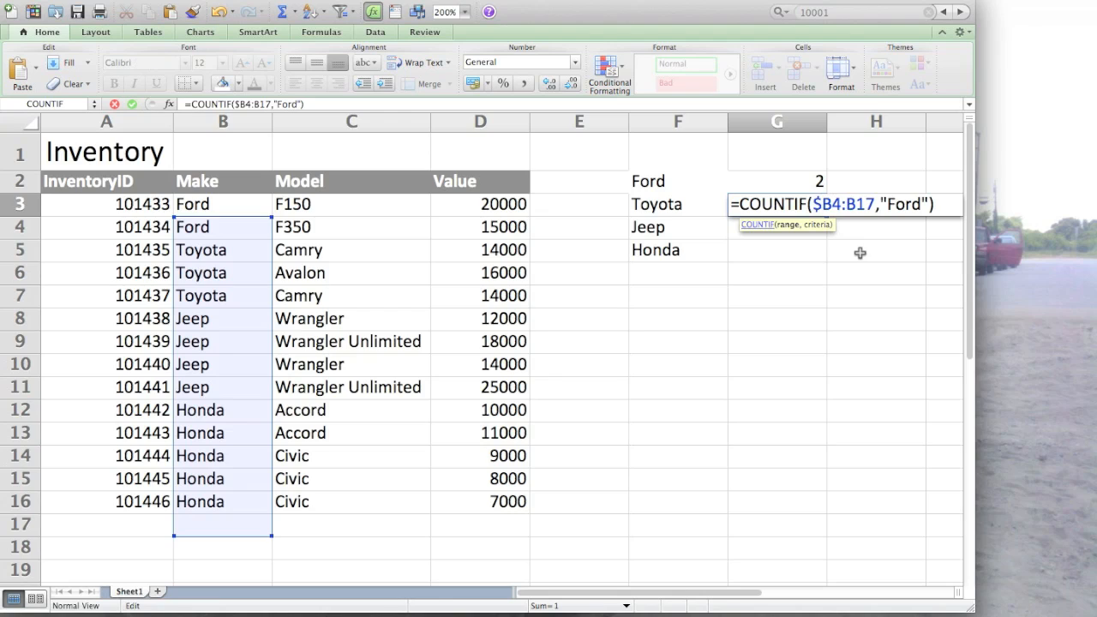
key(Right)
key(Delete)
text(3)
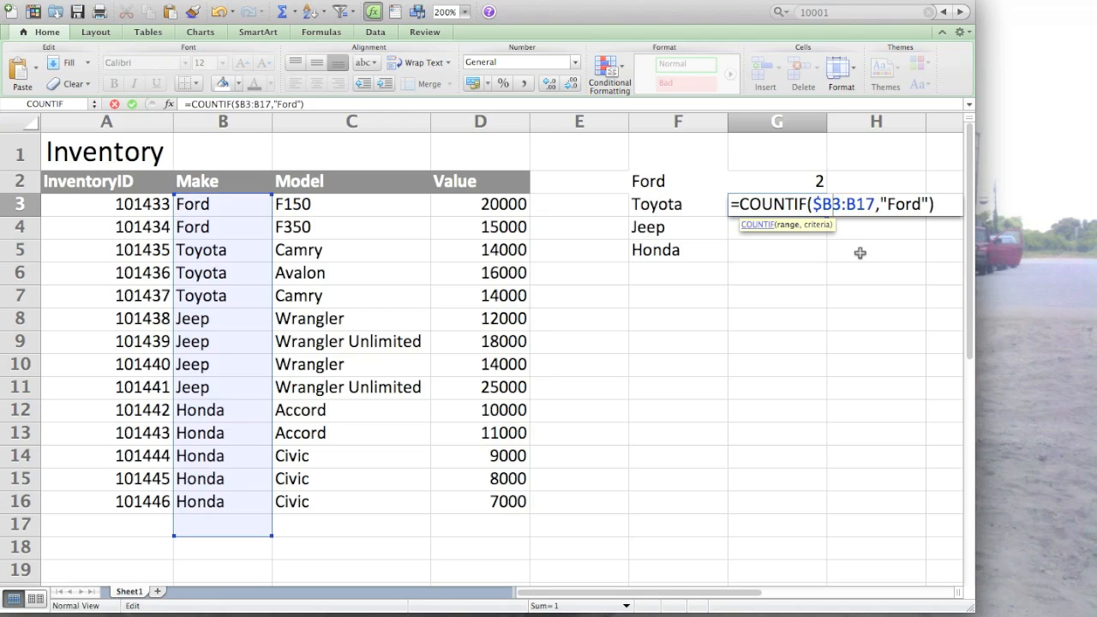
key(Left)
text($B$3:)
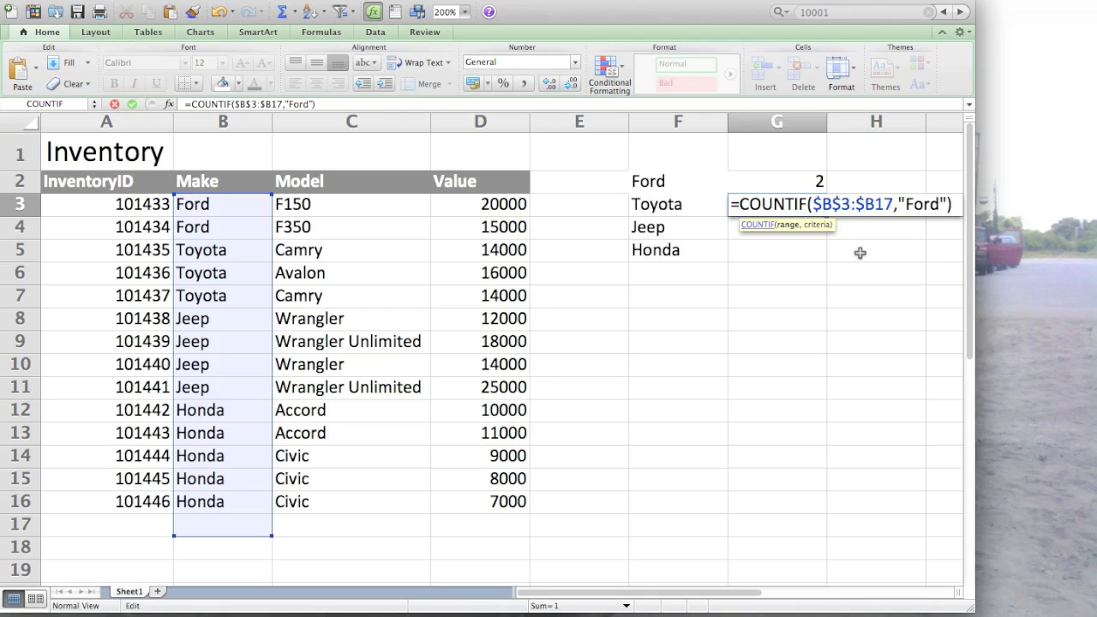
text($)
key(Right)
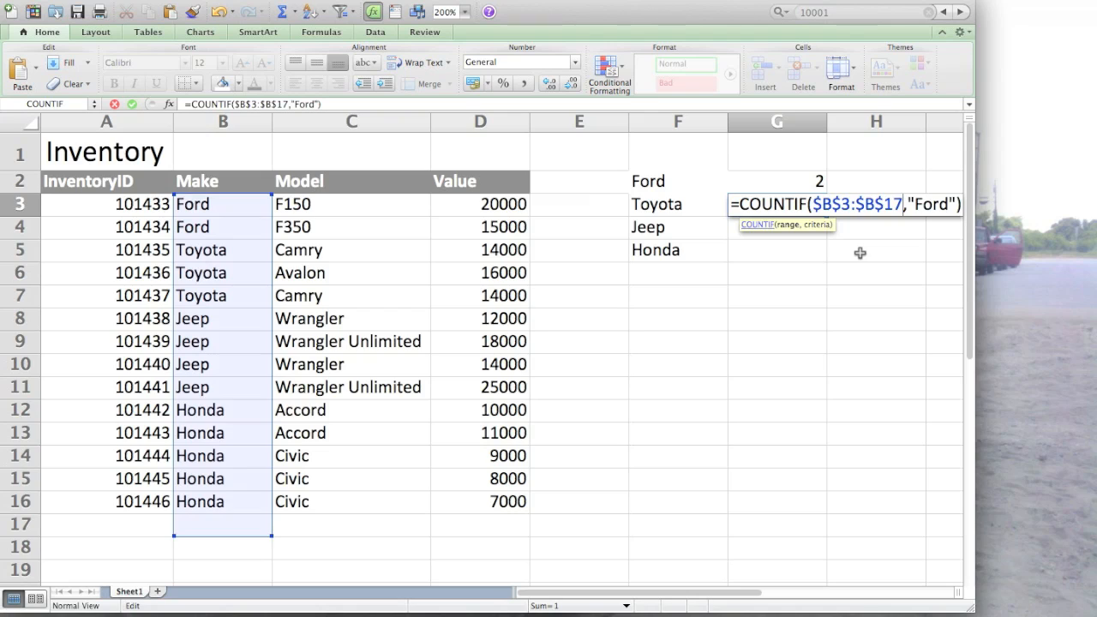
key(BackSpace)
text(6)
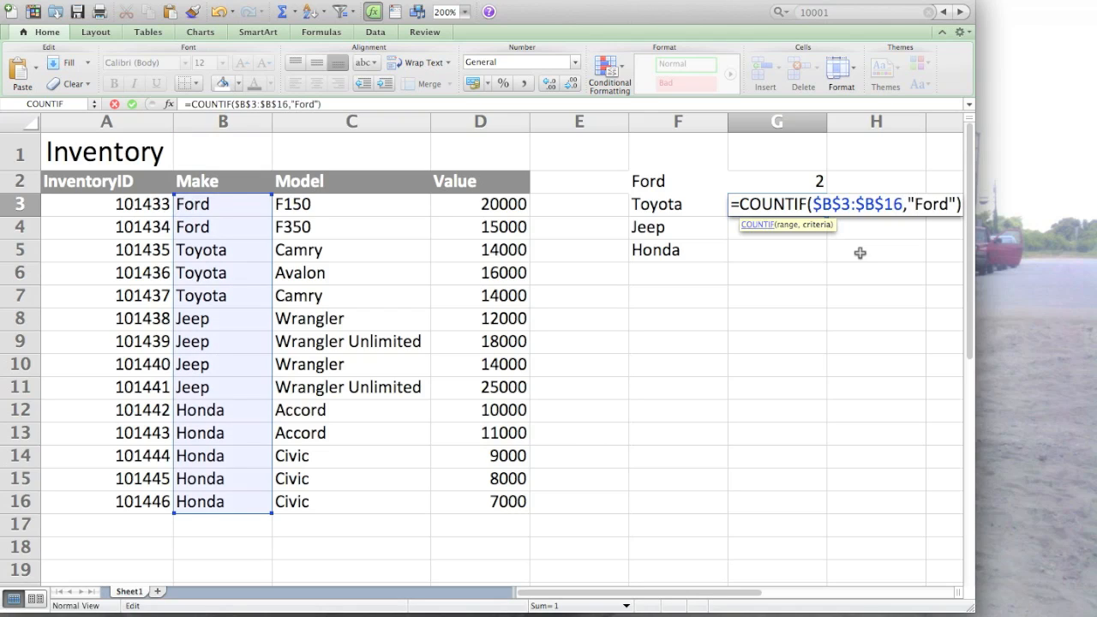
key(Return)
click(800, 204)
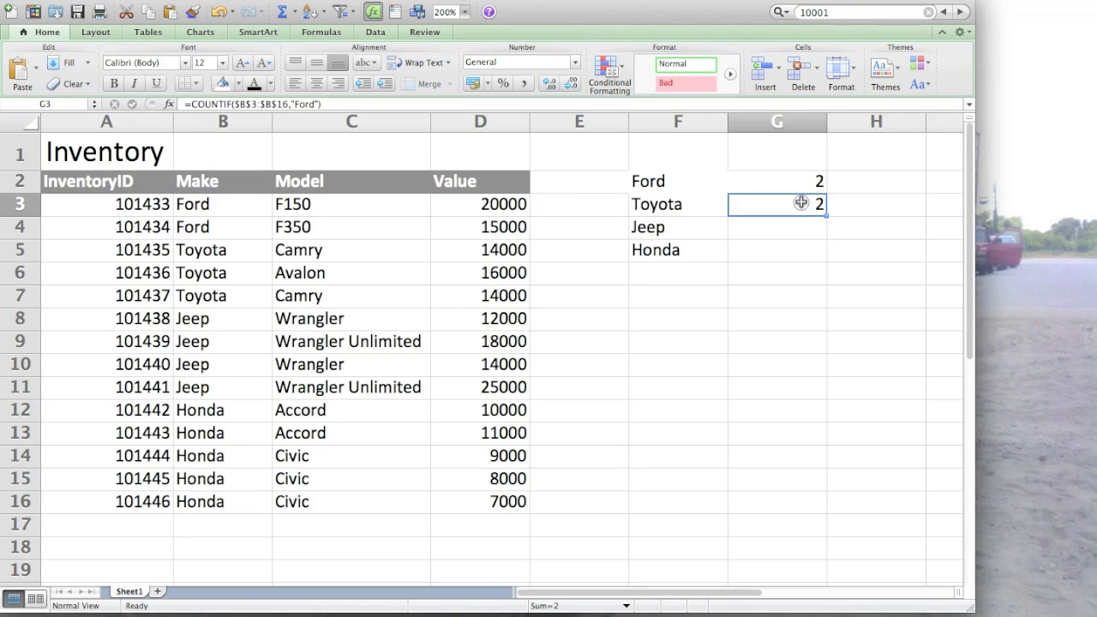
- Anchor the COUNTIF range in G2 with dollar signs, making its end reference $B$16
double_click(798, 181)
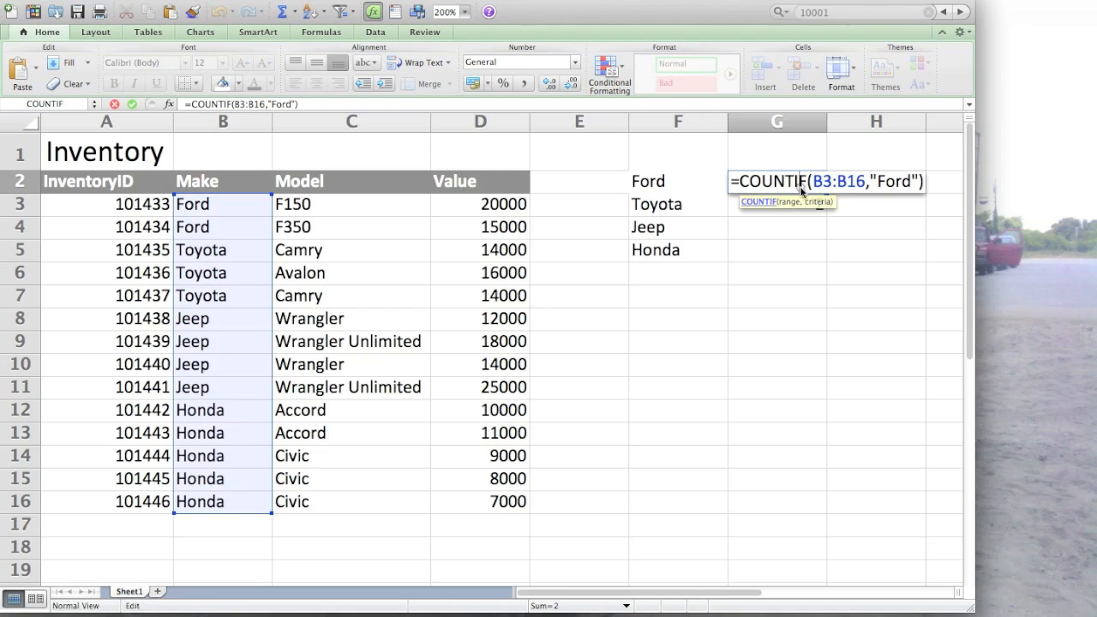
click(812, 180)
text($)
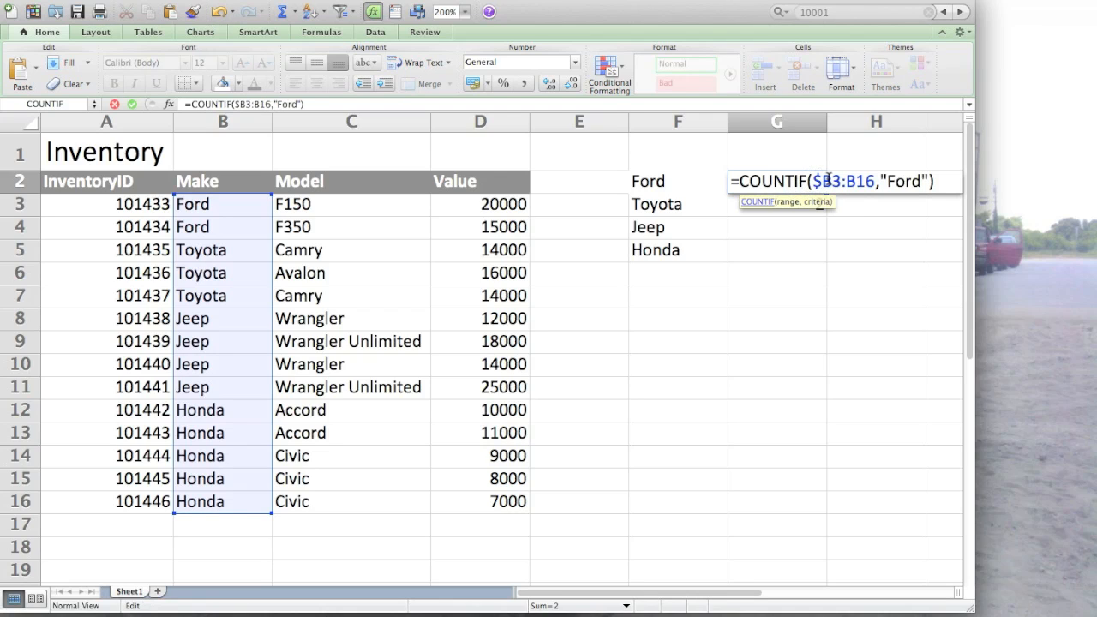
text($)
click(855, 181)
text($)
key(Right)
text($)
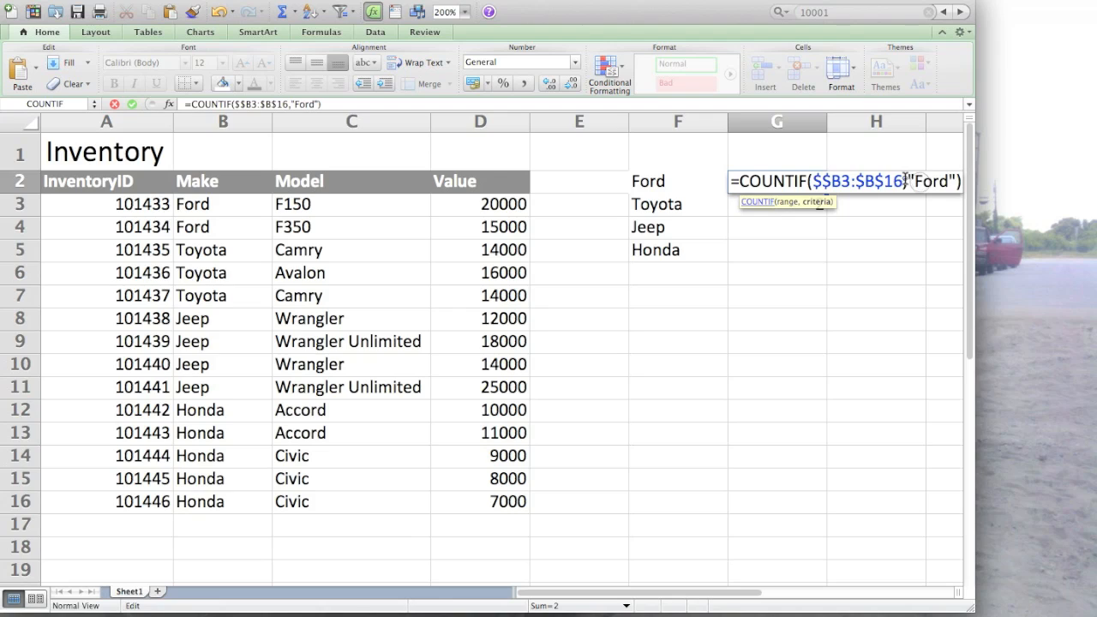
- Replace the "Ford" criterion in G2 with a reference to F2 and accept the proposed correction =COUNTIF($B3:$B$16,F2)
drag(907, 181, 951, 181)
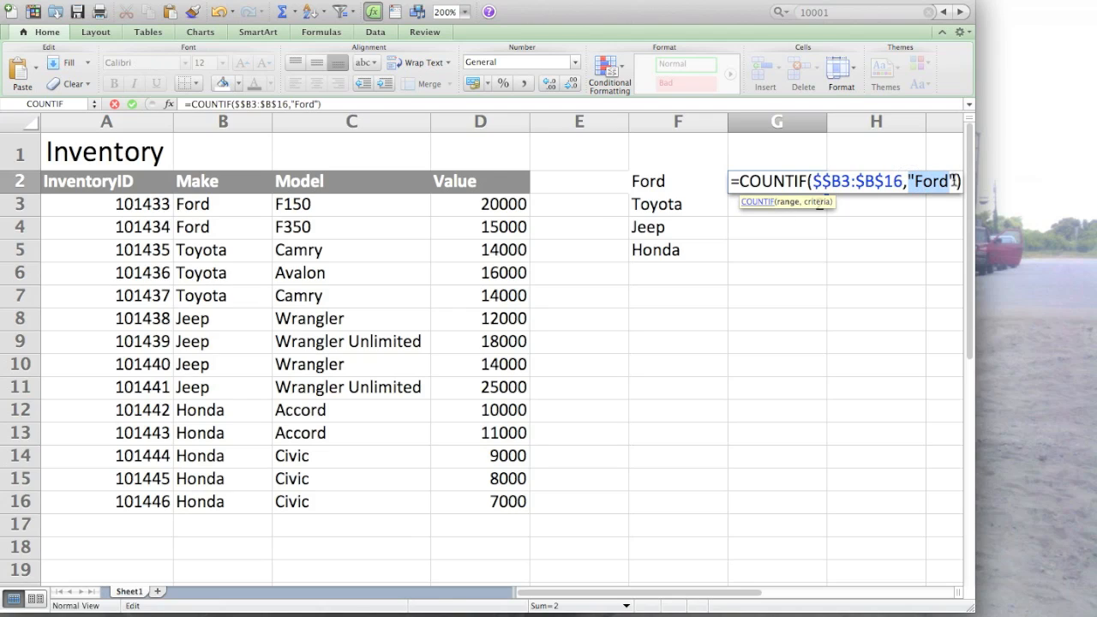
key(BackSpace)
click(701, 182)
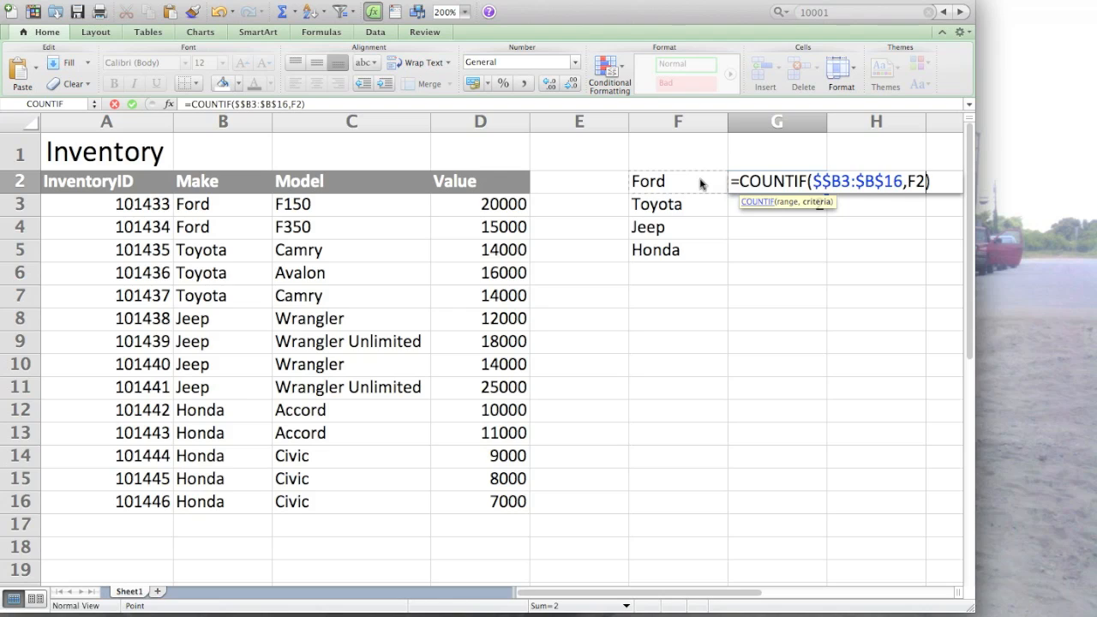
key(Return)
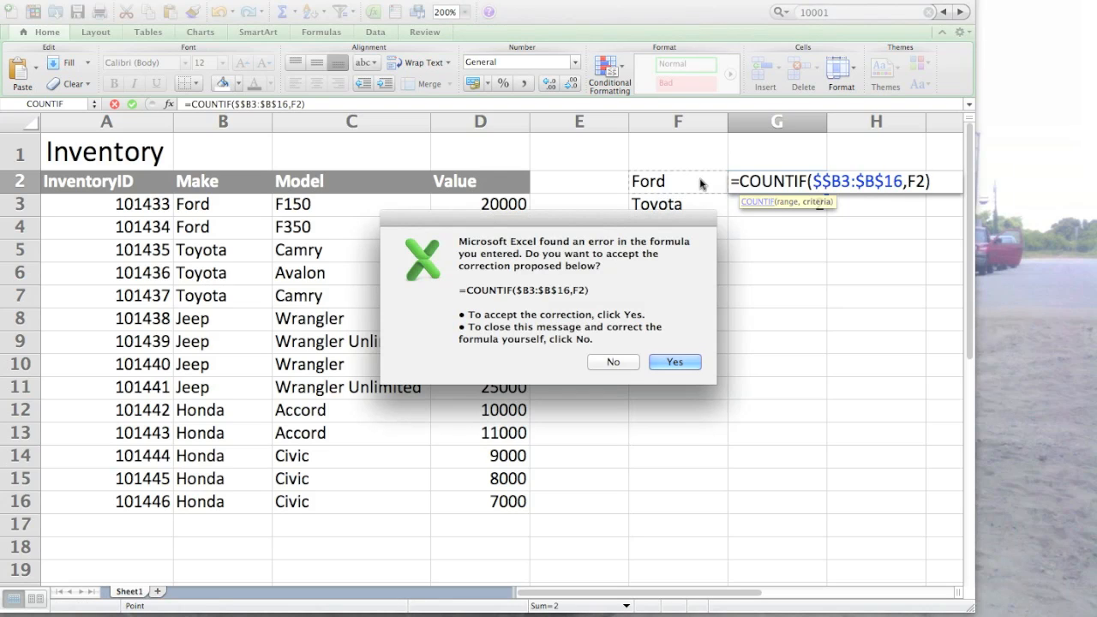
key(Return)
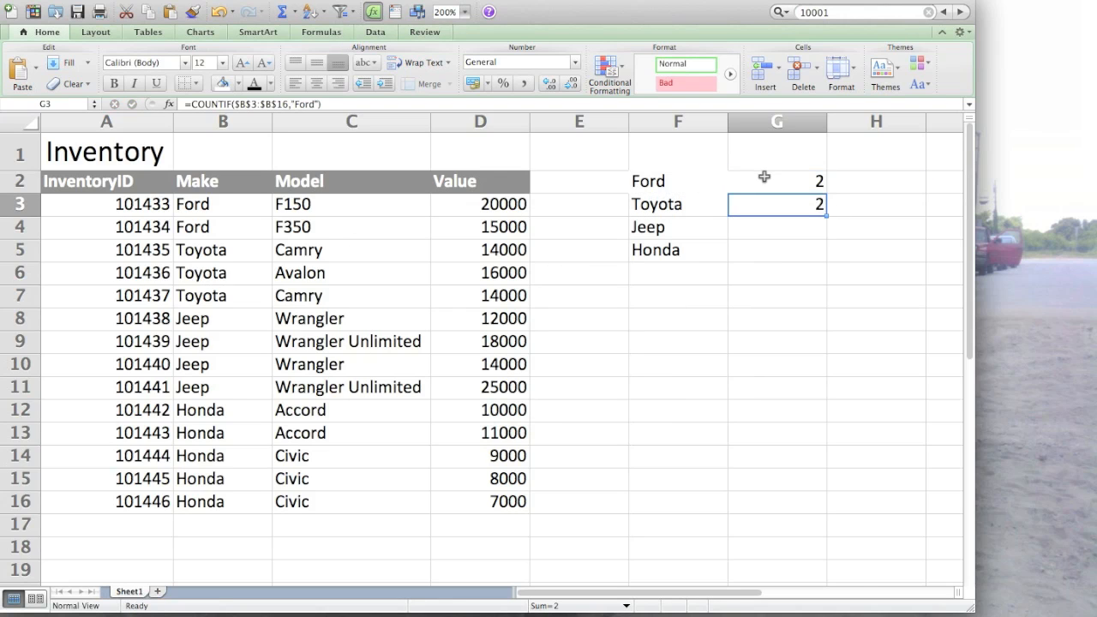
- Copy the COUNTIF formula from G2 to G3, G4 and G5 for Toyota, Jeep and Honda, and check each formula
click(767, 177)
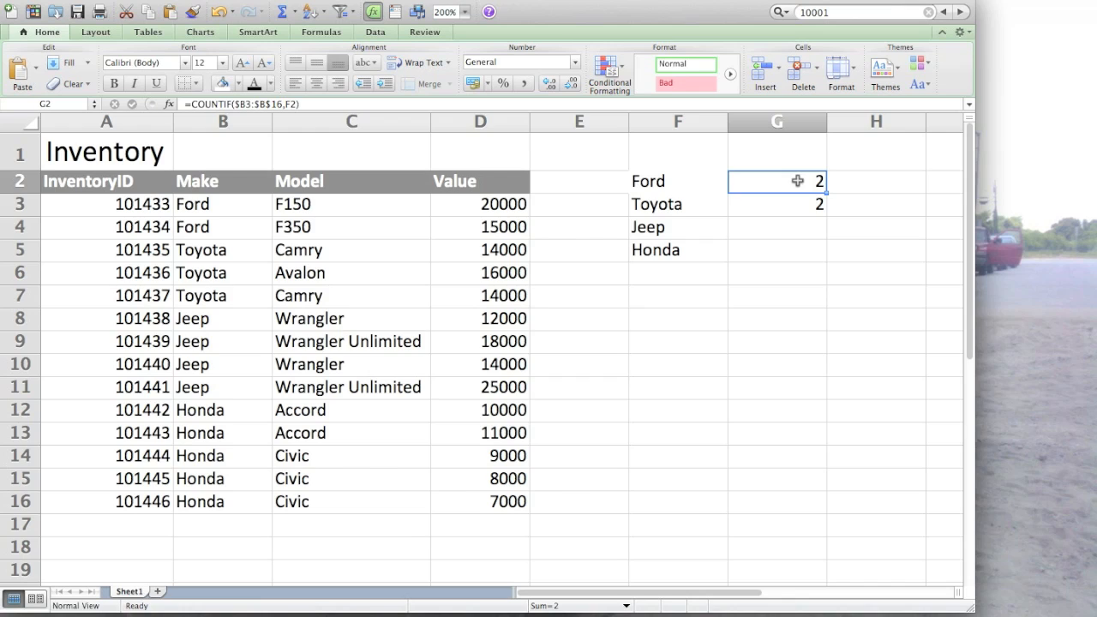
key(super+c)
key(Down)
key(super+v)
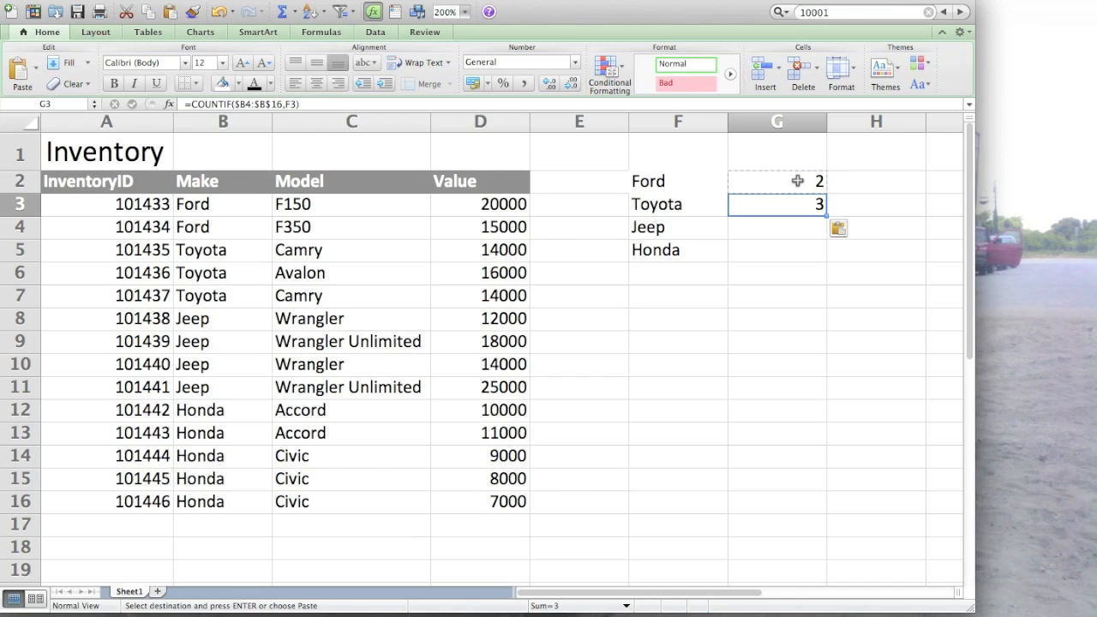
key(Down)
key(Down)
key(super+v)
key(Return)
click(797, 180)
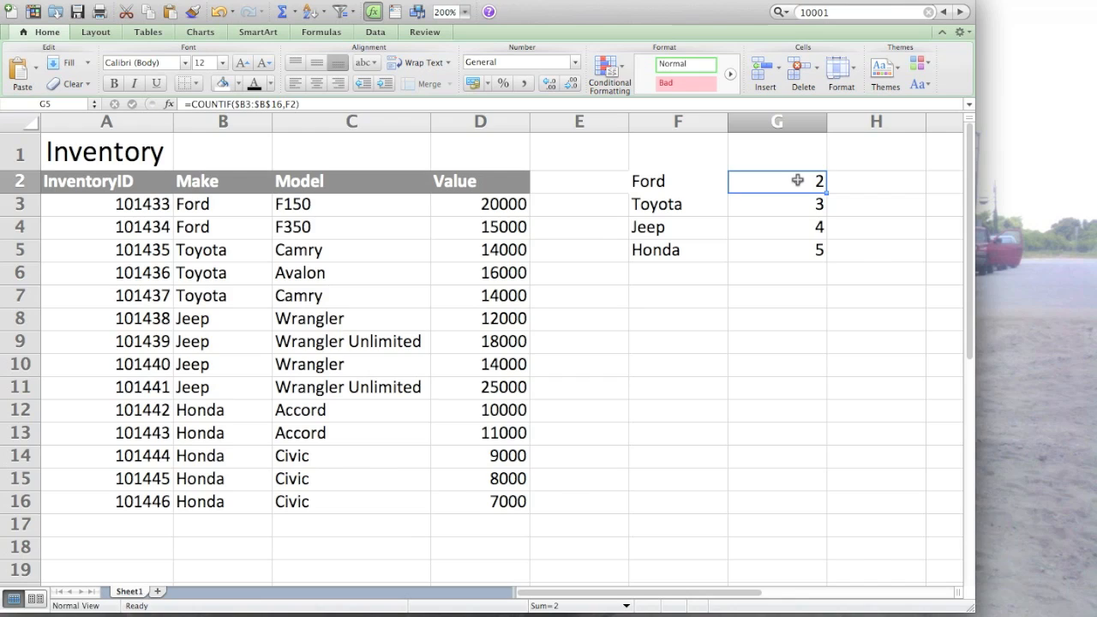
click(797, 204)
click(797, 231)
click(793, 257)
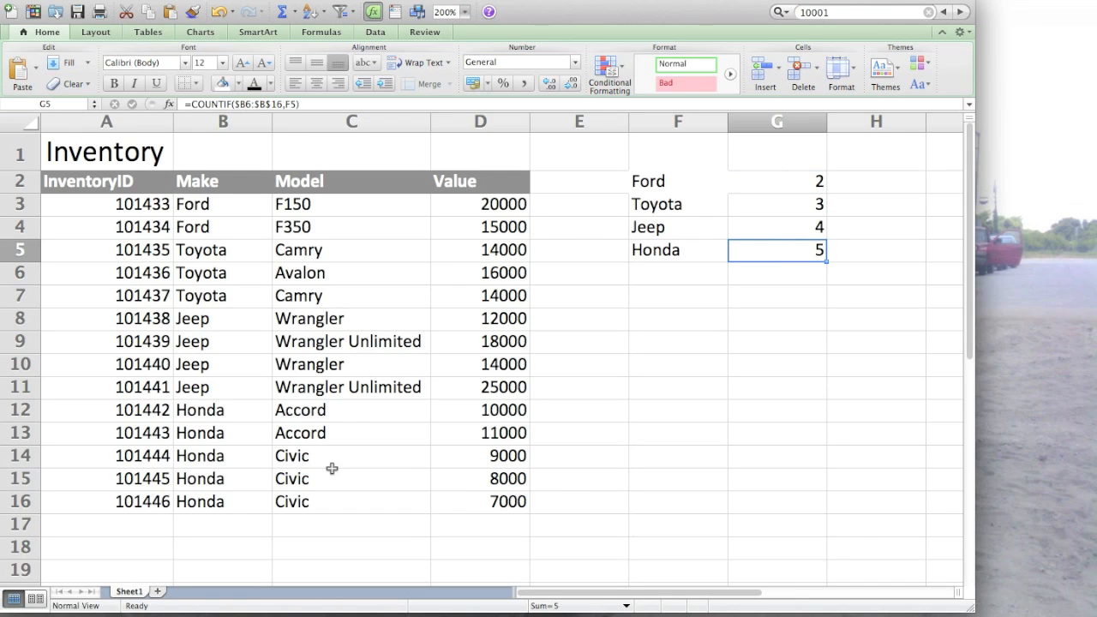
- Change the inventory entry in row 14 to make Chrysler and model PT Cruiser, and check the Honda count
click(213, 507)
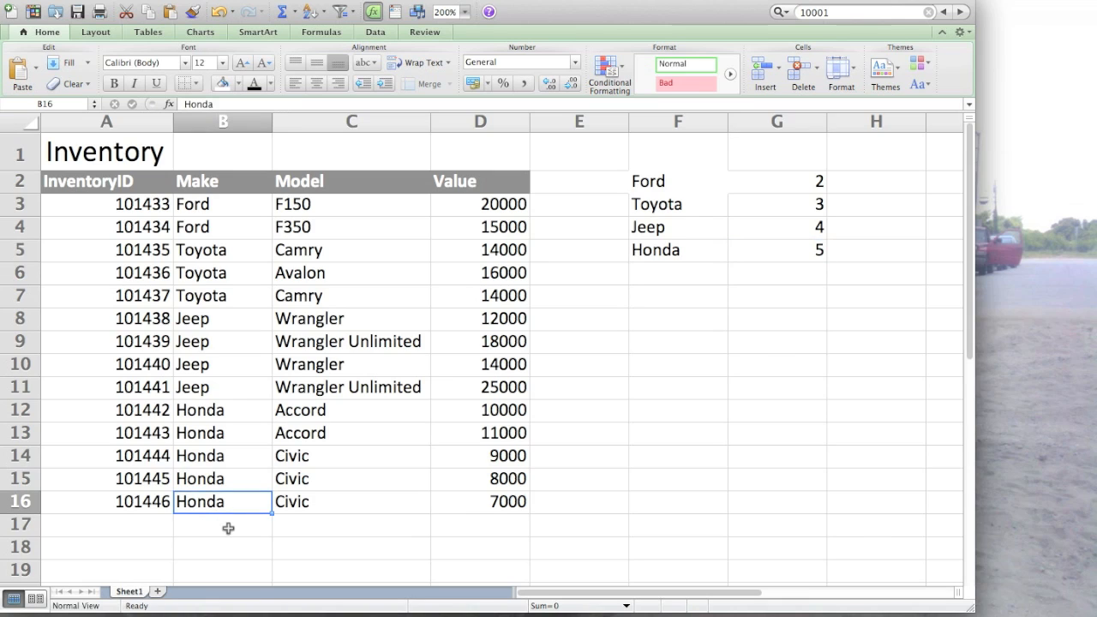
key(Up)
key(Up)
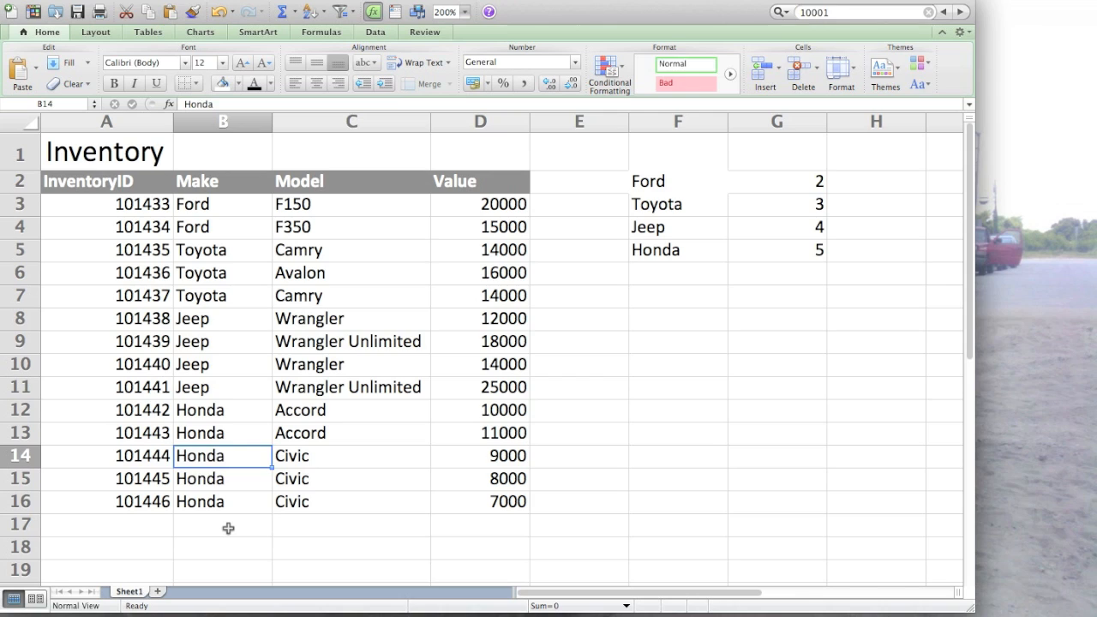
text(Chrysler)
key(Tab)
key(BackSpace)
text(PT Cruiser)
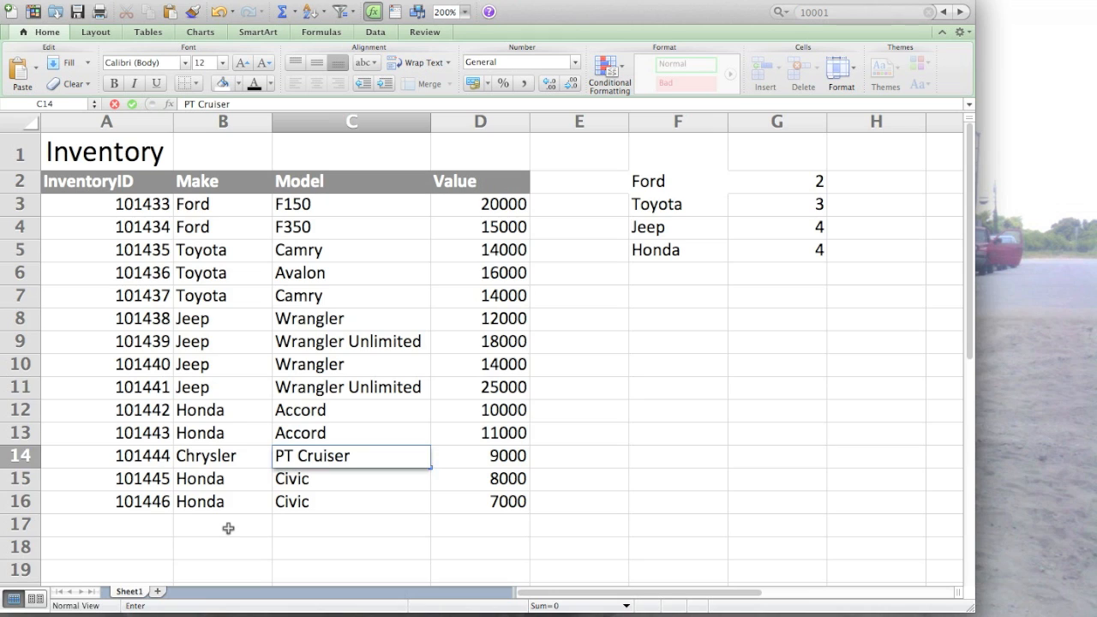
key(Return)
drag(700, 250, 778, 252)
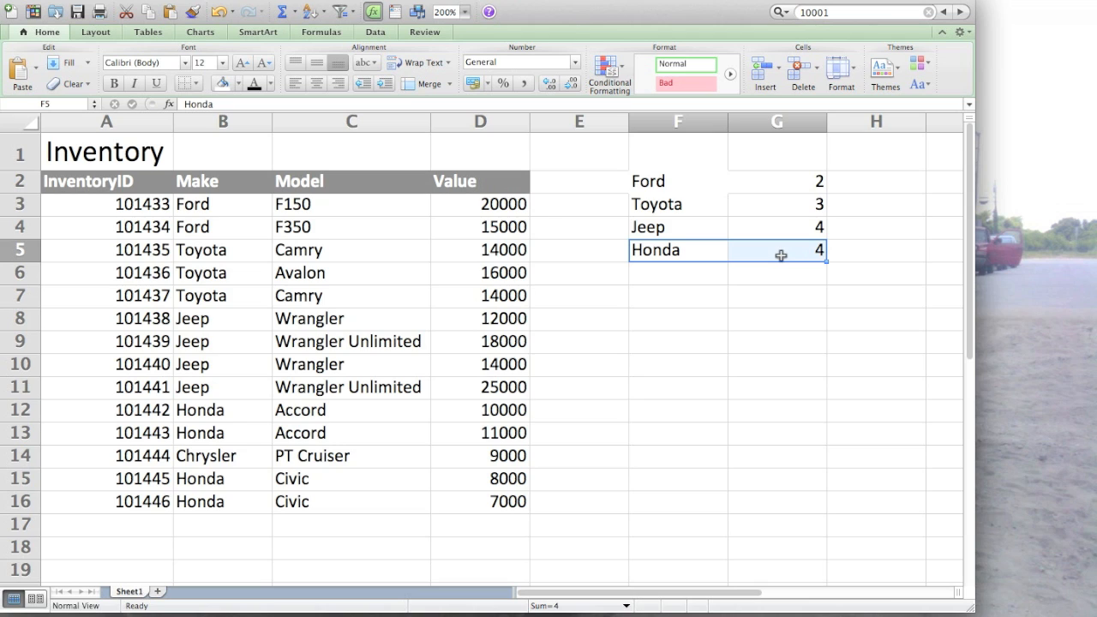
- Set the make in row 14 to Honda and select the count summary in F2:G5
click(215, 455)
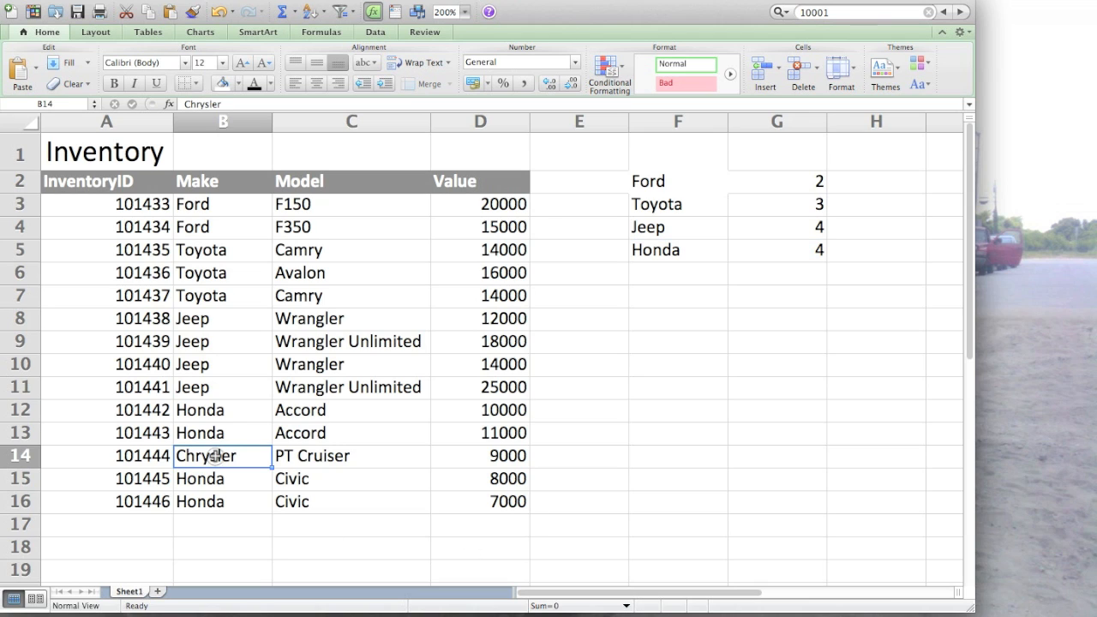
text(Honda)
key(Tab)
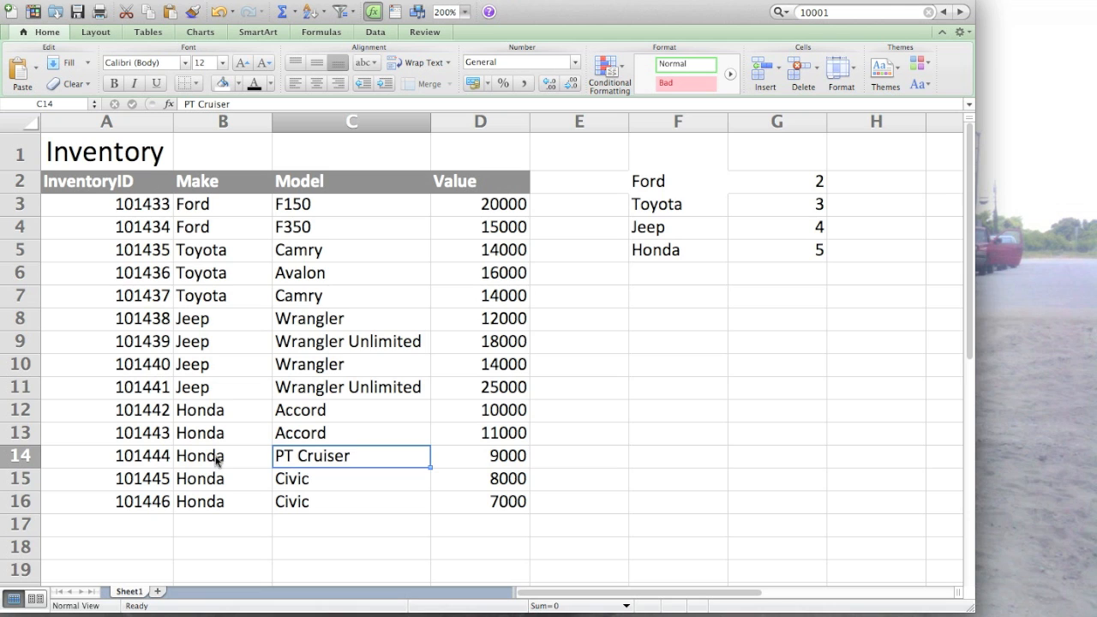
click(770, 251)
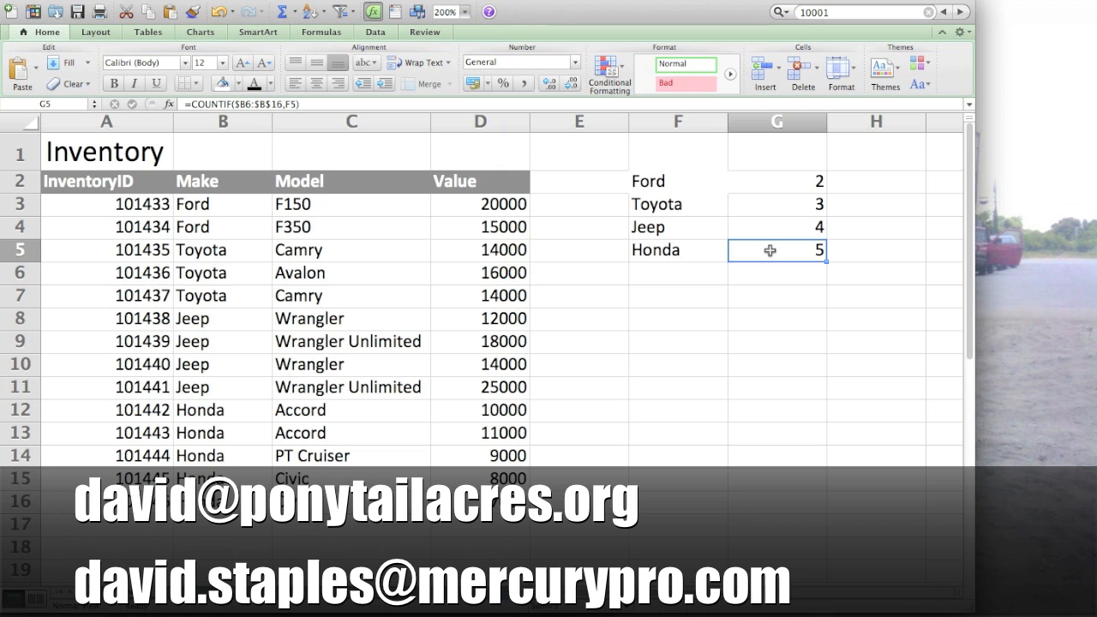
drag(770, 250, 686, 181)
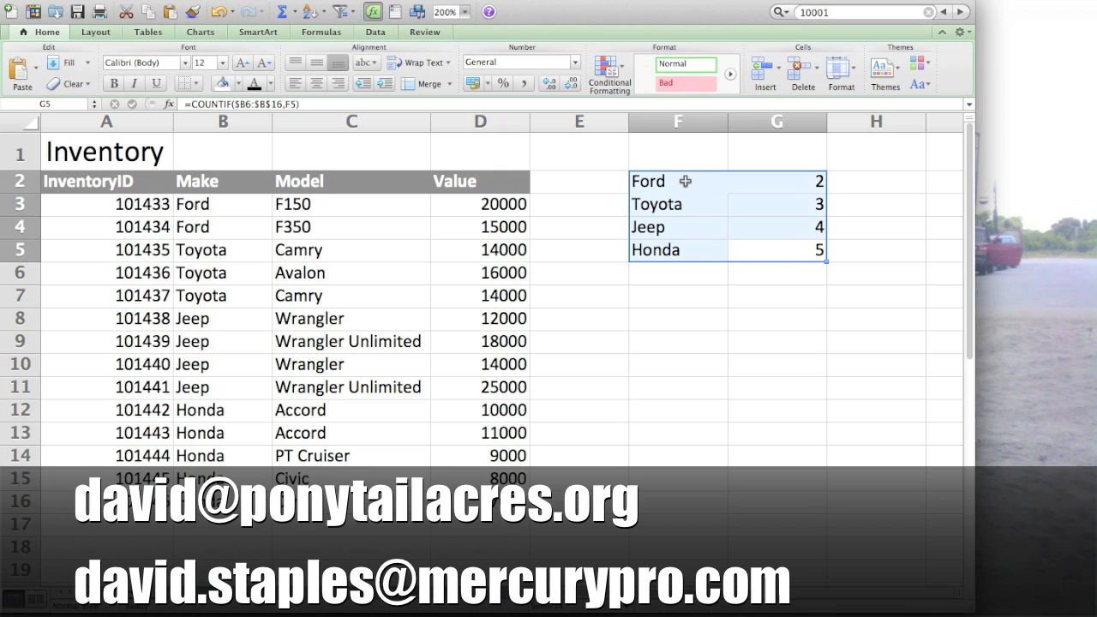